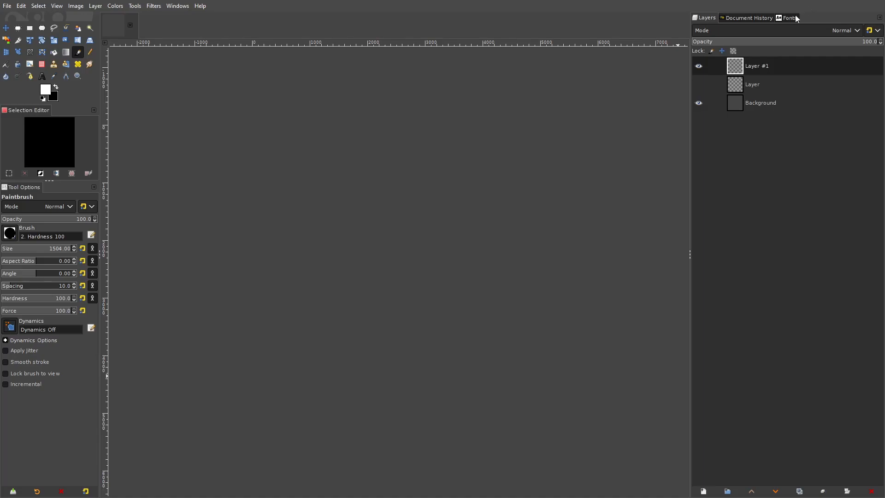
- Set the foreground color to saturated yellow ffdc00 and paint one 1504-pixel round dab on Layer #1
click(46, 92)
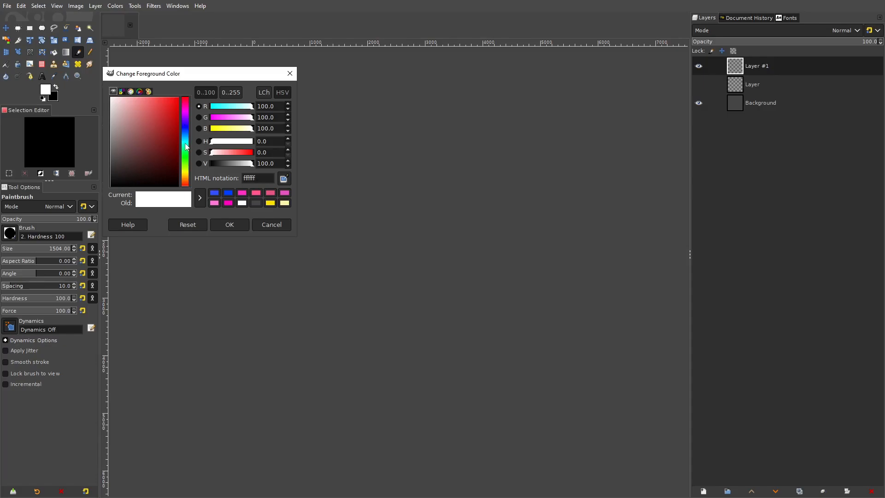
drag(186, 147, 195, 178)
drag(166, 140, 156, 82)
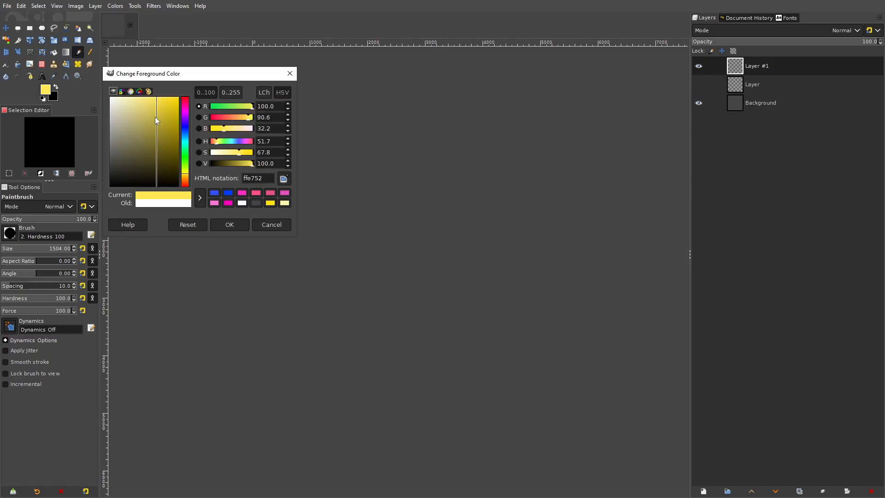
drag(157, 116, 188, 83)
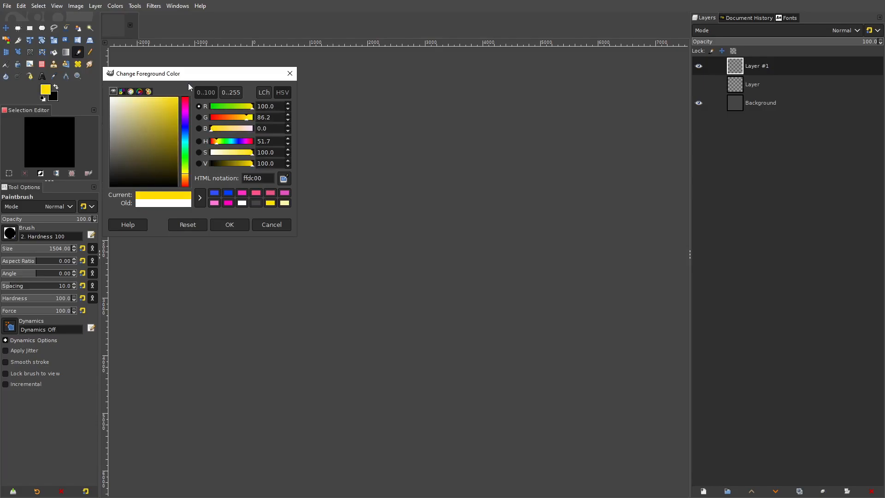
click(237, 228)
click(328, 262)
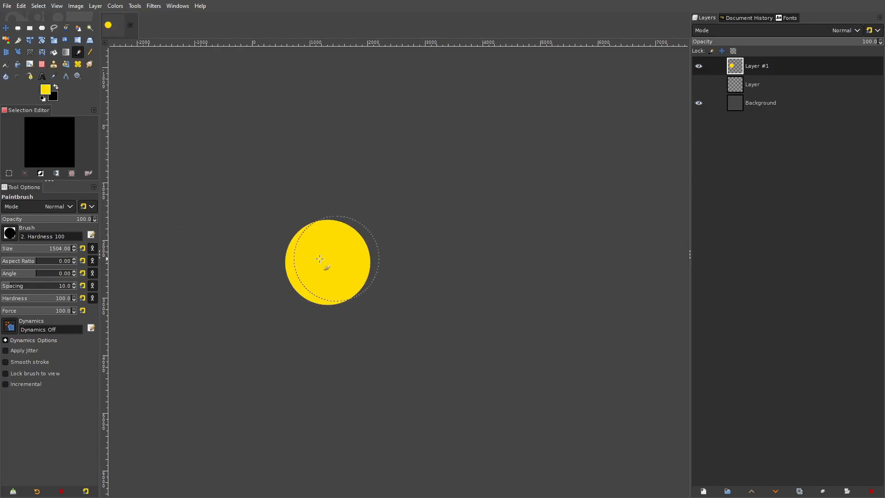
- Set the foreground color to the lighter yellow ffe856 and paint a second dab overlapping the yellow circle's right side
scroll(336, 276, up, 2)
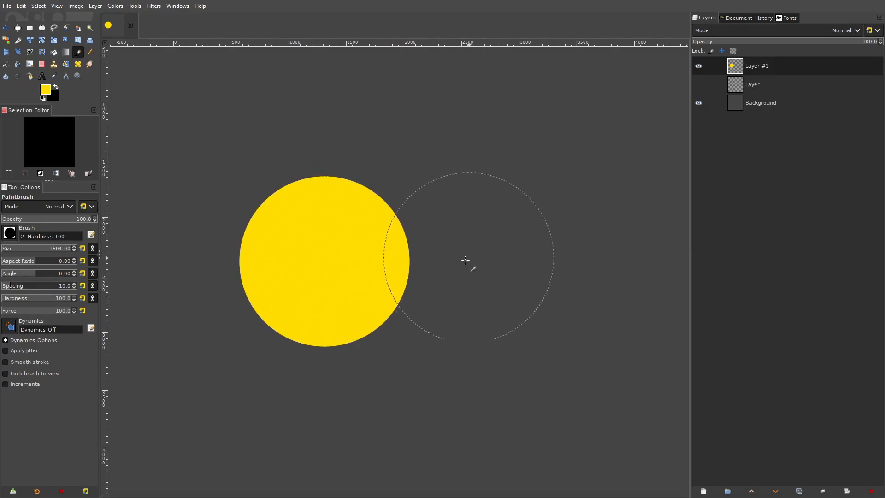
click(45, 89)
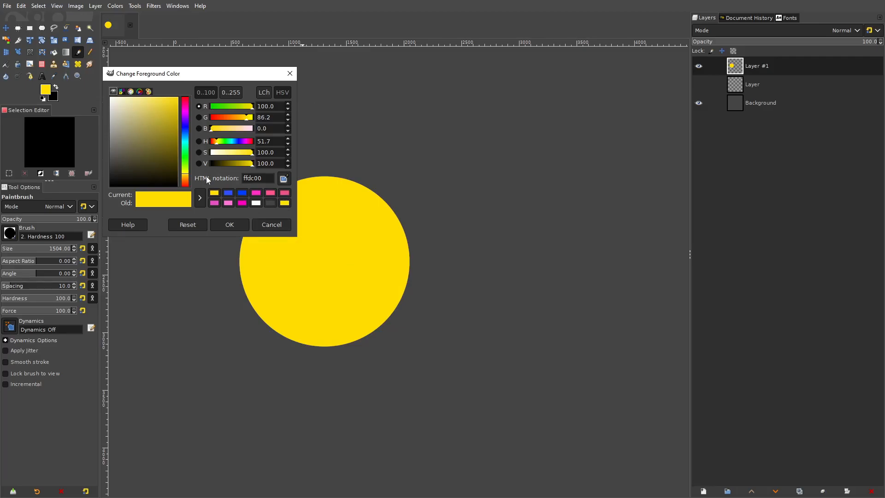
scroll(341, 271, up, 7)
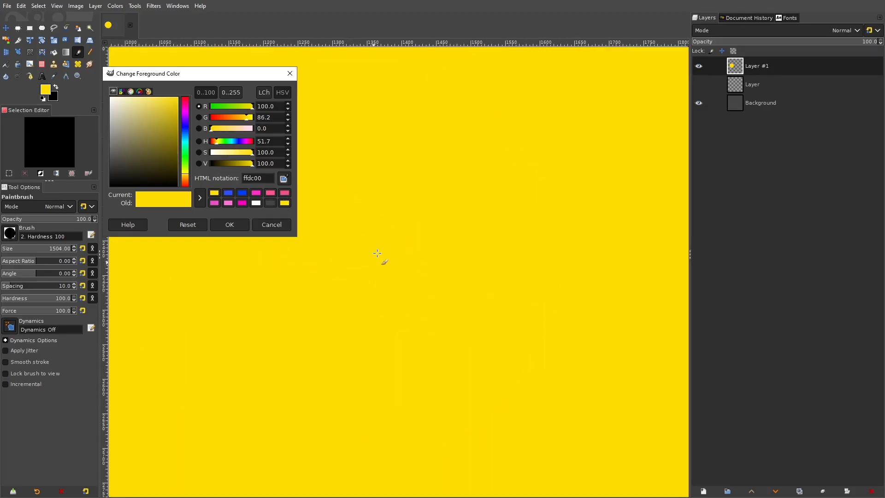
scroll(373, 250, down, 2)
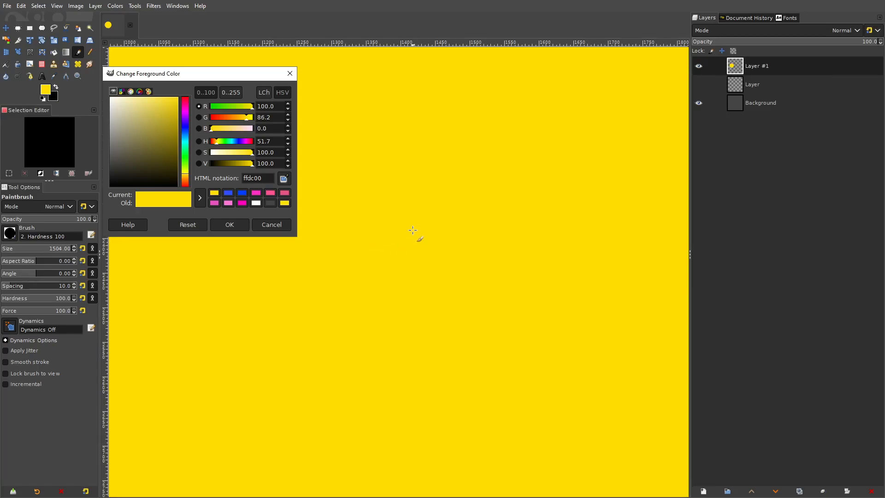
scroll(412, 230, down, 3)
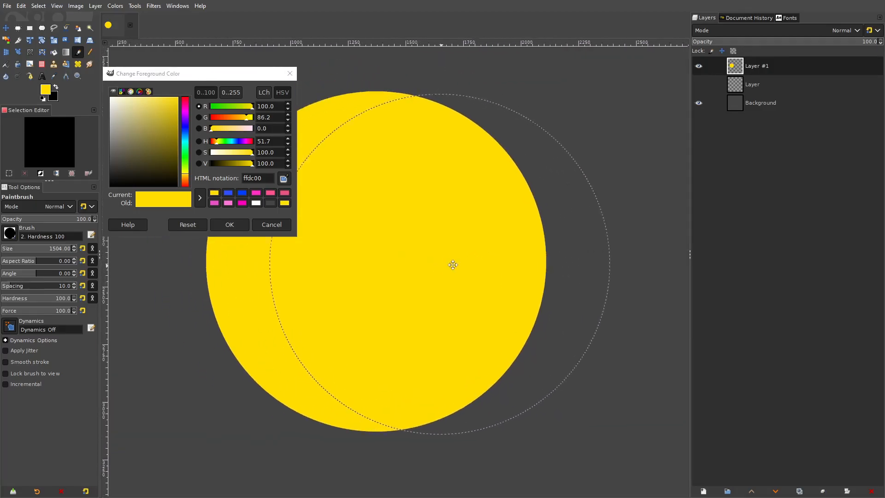
drag(154, 105, 156, 85)
click(232, 224)
scroll(417, 189, right, 3)
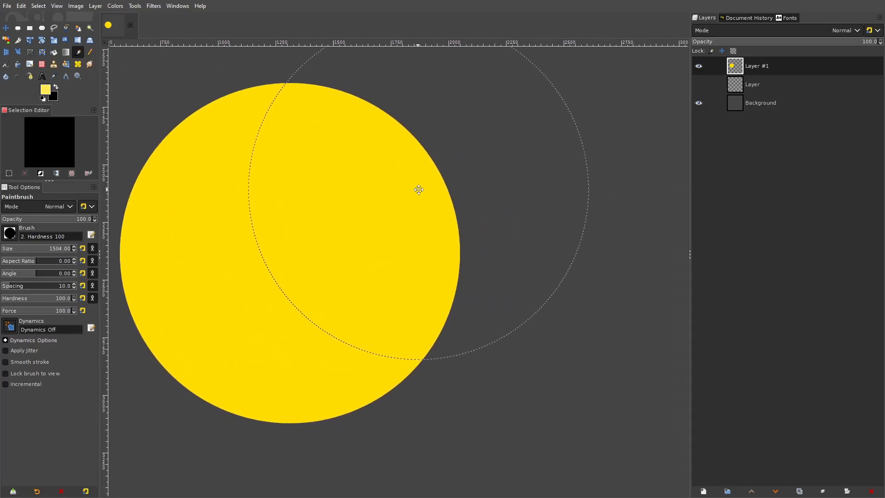
click(524, 249)
- Pick the duller yellow ead65b, paint a third dab overlapping both circles from below, and leave the color editor without keeping the color
scroll(305, 232, up, 5)
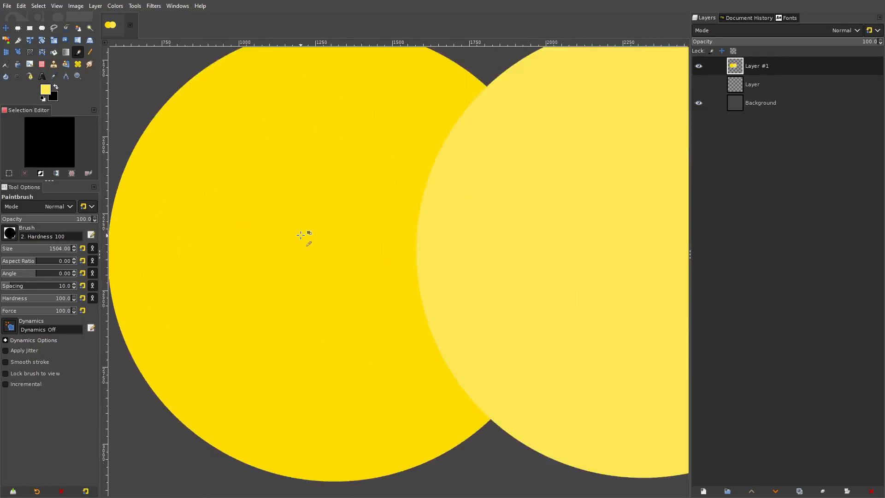
scroll(251, 223, down, 4)
scroll(211, 233, right, 3)
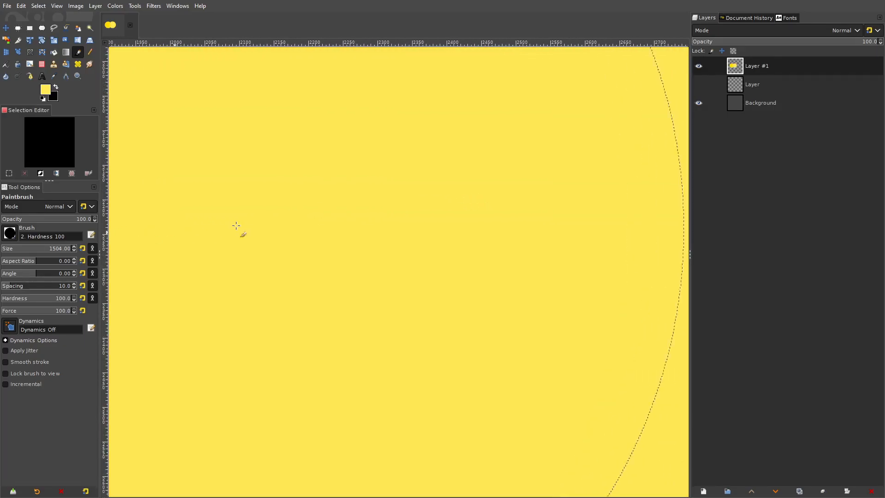
scroll(496, 233, down, 4)
mouse_move(496, 233)
mouse_down()
mouse_move(565, 229)
mouse_move(489, 221)
mouse_up()
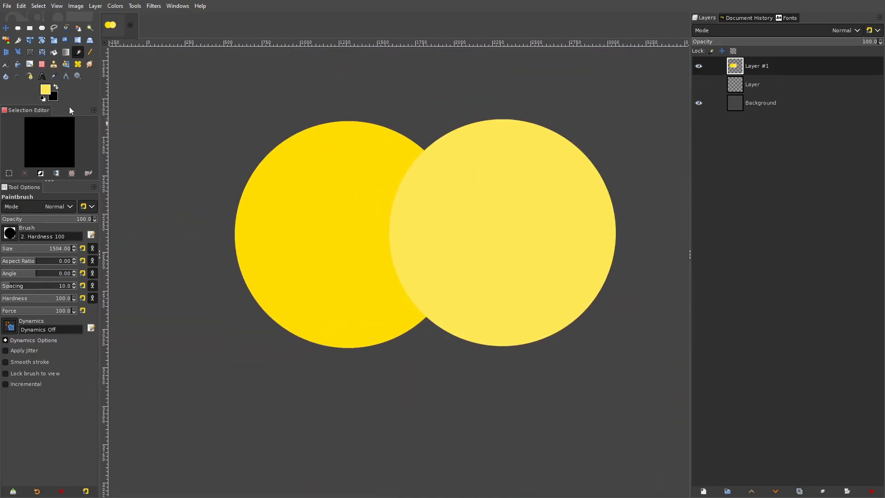
click(46, 89)
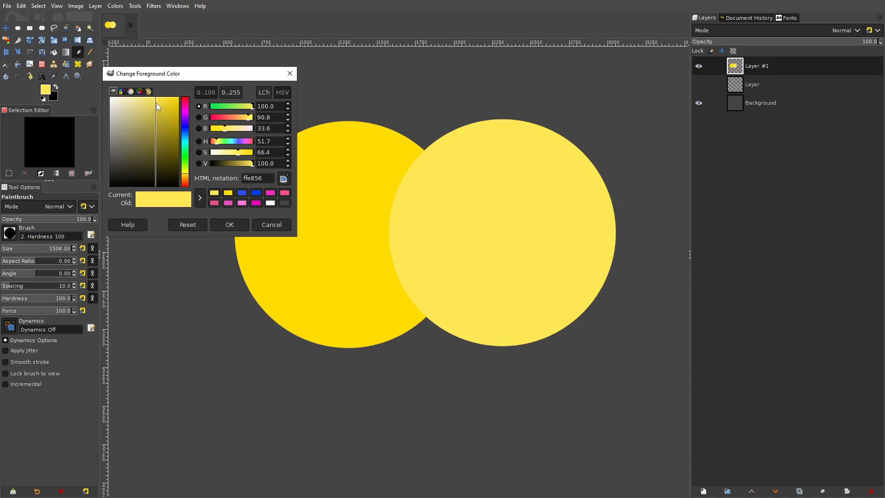
drag(156, 102, 152, 104)
drag(510, 190, 452, 174)
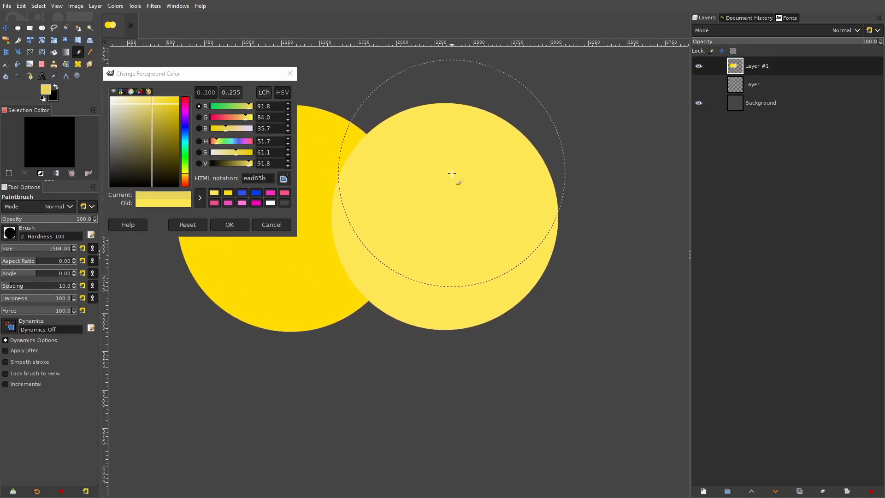
click(378, 359)
drag(557, 150, 590, 132)
click(290, 74)
- Examine each of the three yellow circles up close to compare their shades, and return to an overview of all three
drag(517, 135, 518, 112)
drag(573, 129, 550, 119)
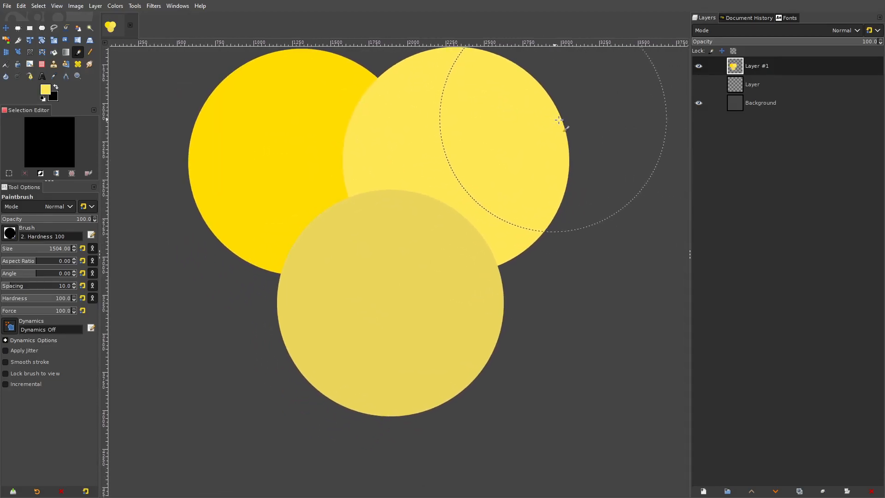
drag(616, 124, 623, 151)
click(6, 28)
drag(238, 151, 313, 171)
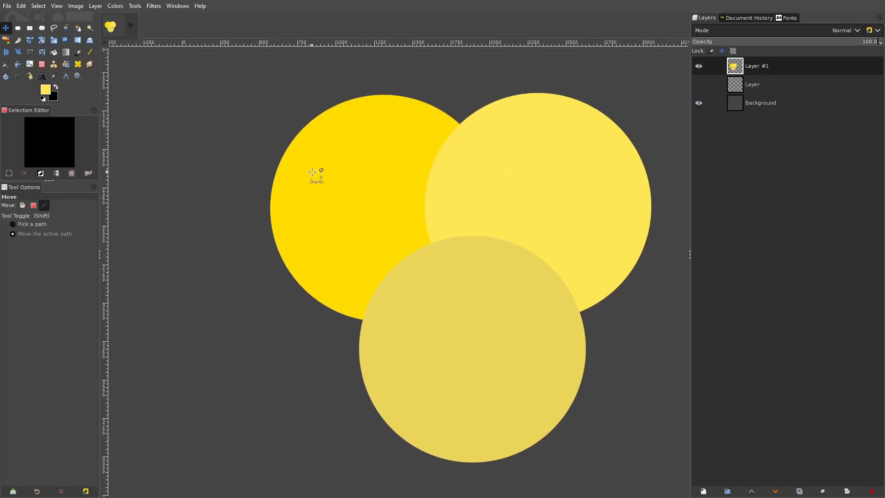
scroll(314, 171, up, 4)
scroll(475, 181, up, 1)
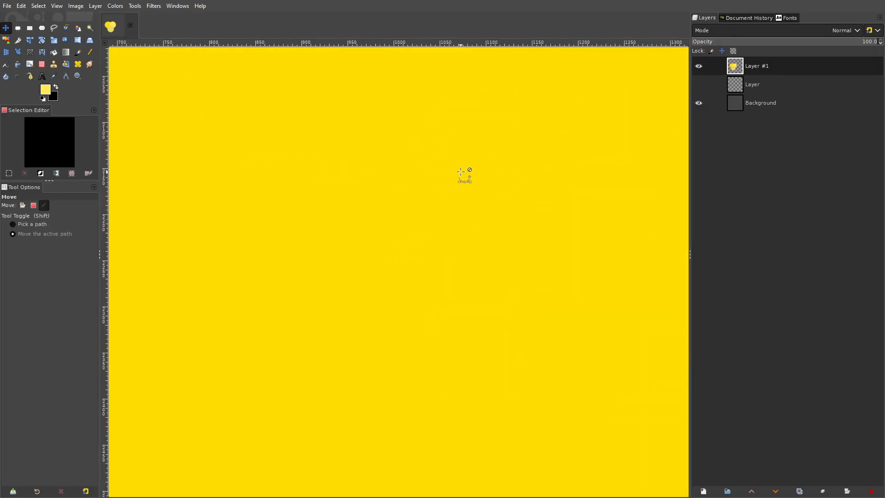
scroll(463, 174, down, 2)
scroll(461, 174, up, 1)
drag(490, 191, 424, 182)
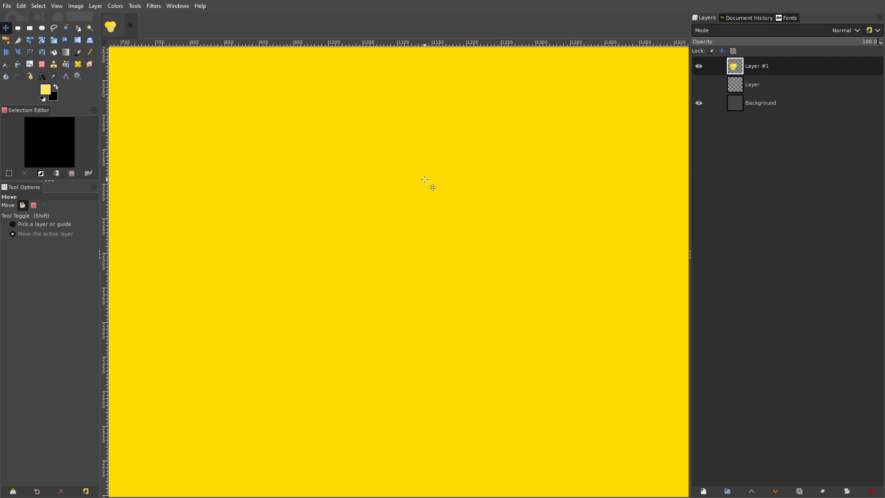
scroll(479, 172, down, 1)
drag(576, 174, 211, 201)
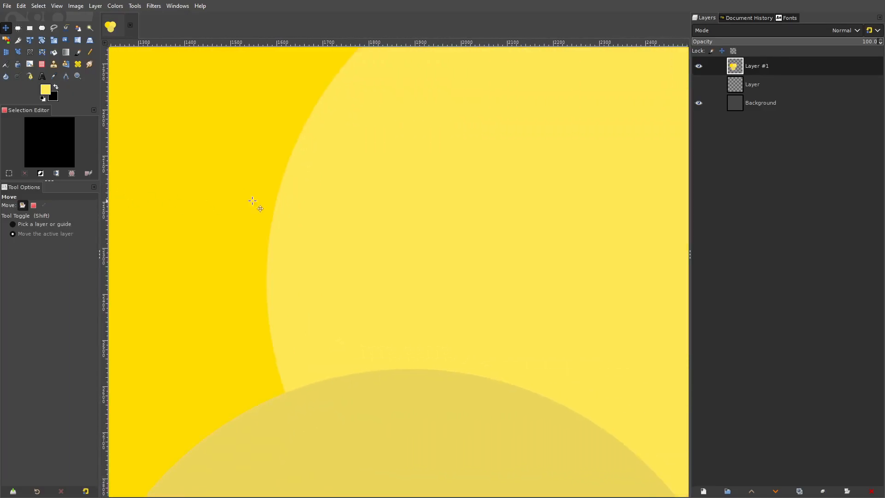
drag(644, 158, 383, 203)
scroll(381, 199, up, 2)
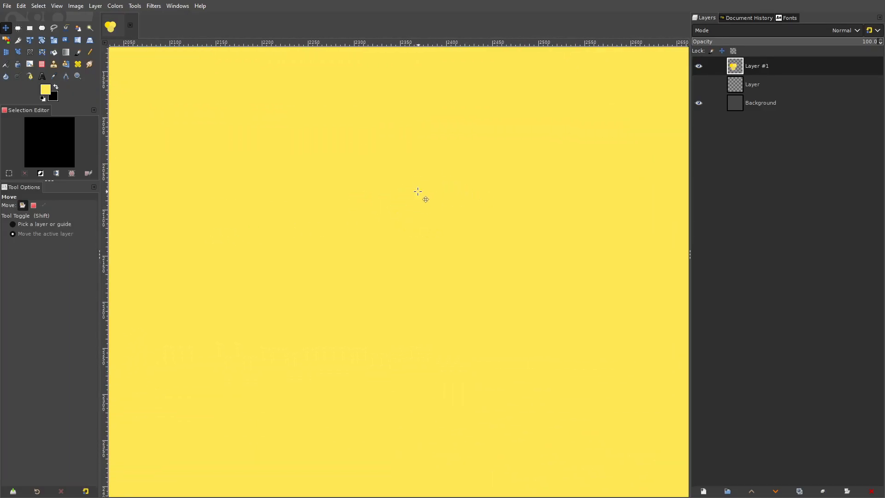
scroll(479, 145, down, 2)
drag(328, 461, 480, 131)
scroll(424, 239, up, 1)
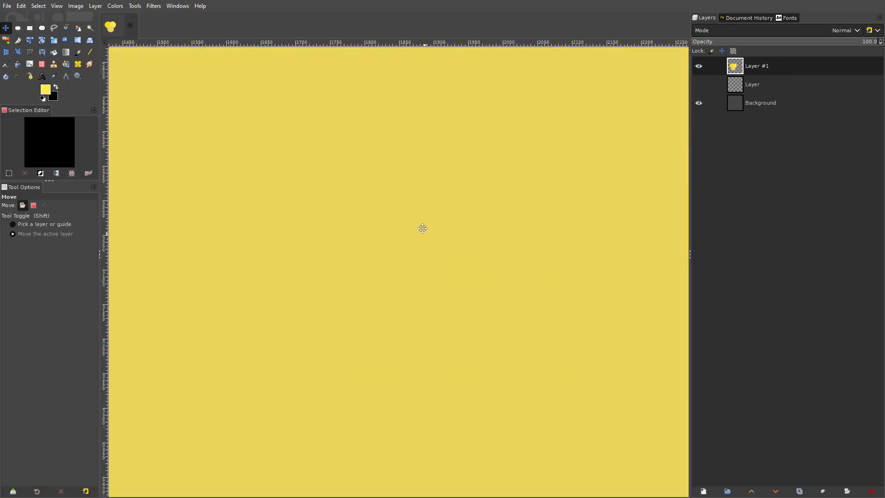
scroll(405, 166, down, 2)
scroll(405, 165, up, 2)
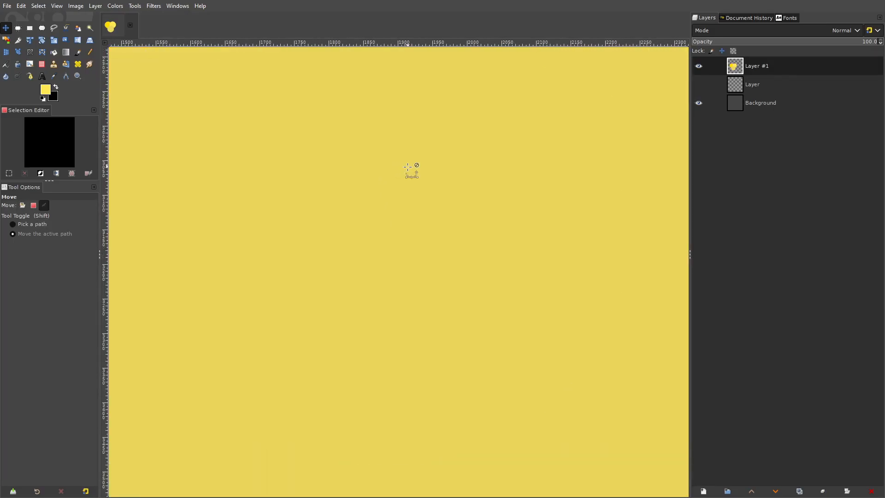
drag(494, 137, 498, 157)
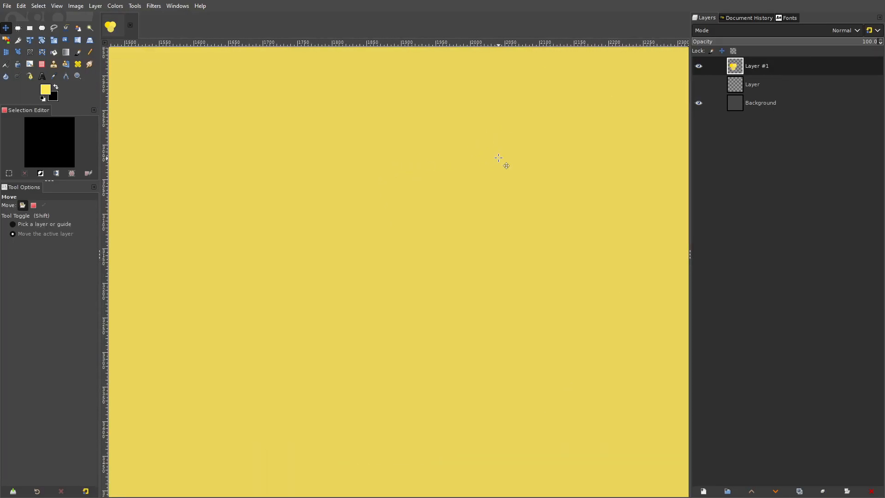
scroll(491, 148, down, 4)
drag(485, 148, 423, 256)
scroll(458, 193, down, 1)
scroll(458, 193, down, 1)
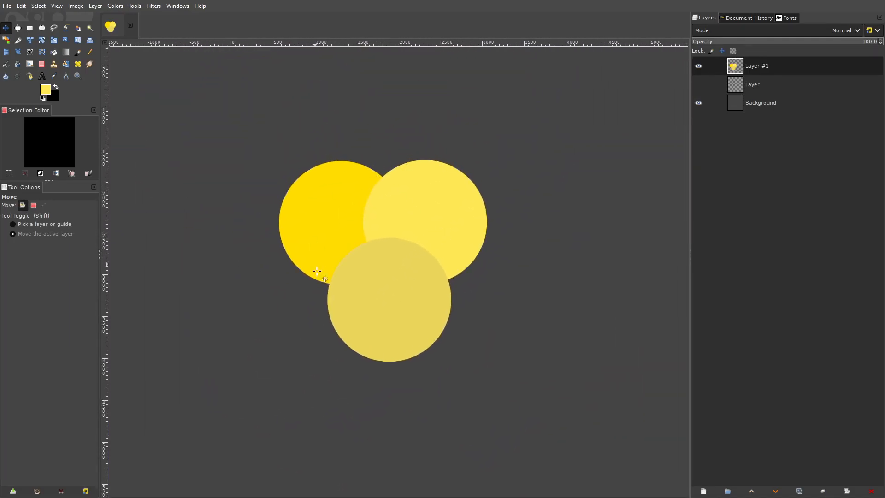
- Undo all three yellow dabs on Layer #1
key(ctrl+z)
key(ctrl+z)
key(ctrl+z)
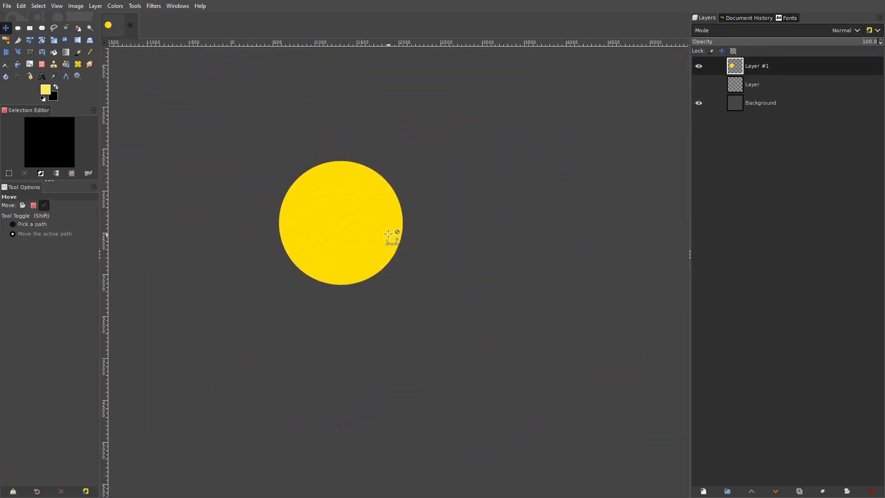
- Set the Paintbrush foreground color to pure red ff0000 and paint one 1504-pixel round dab on the empty Layer #1
click(79, 55)
click(48, 89)
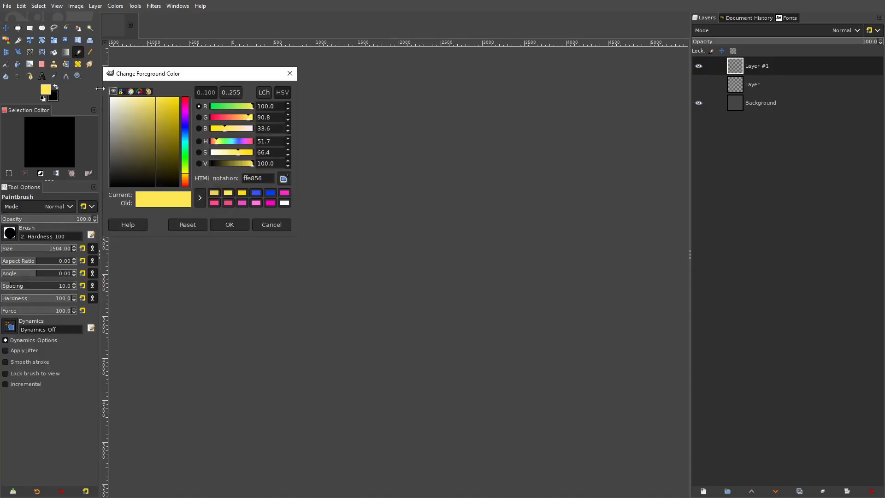
drag(248, 116, 108, 116)
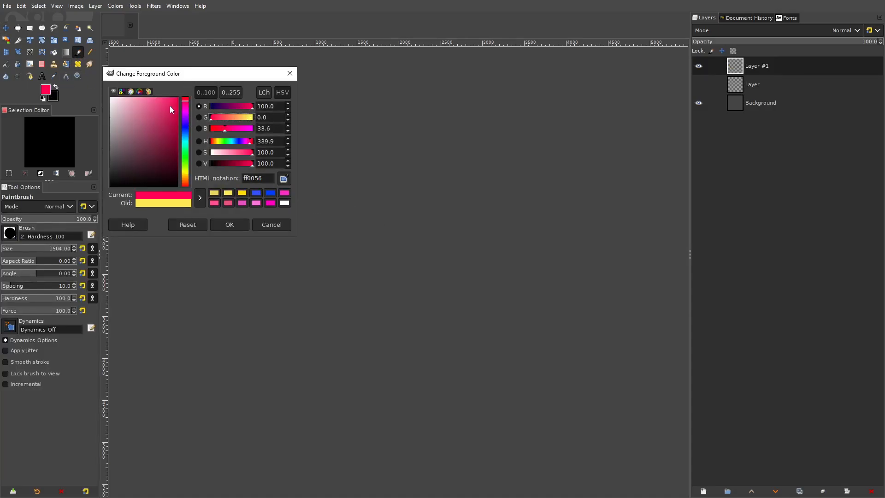
drag(186, 102, 195, 76)
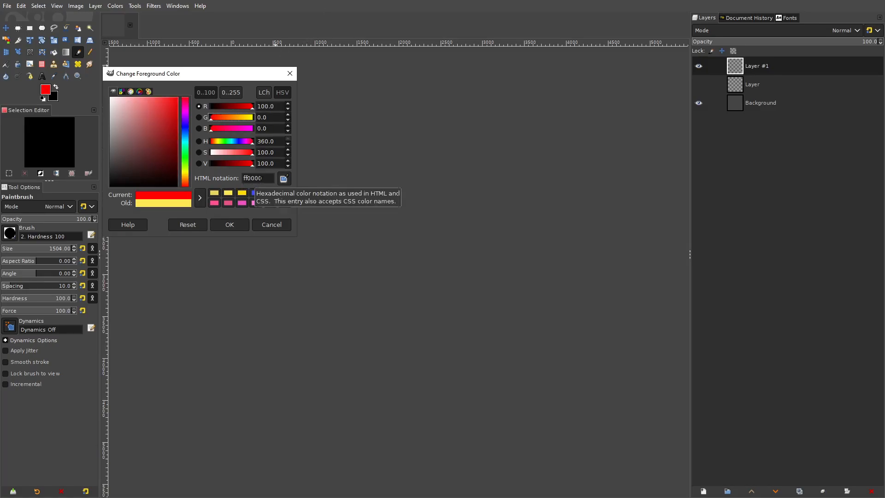
click(237, 224)
click(348, 211)
- Set the foreground color to the lighter red ff4a4a and paint a second dab overlapping the red circle's right side
scroll(346, 204, up, 7)
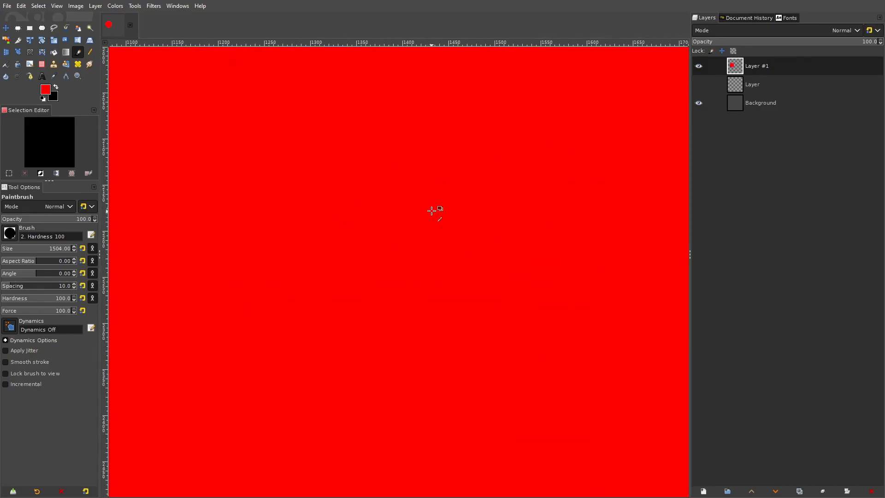
scroll(436, 207, down, 5)
scroll(507, 196, right, 3)
click(48, 91)
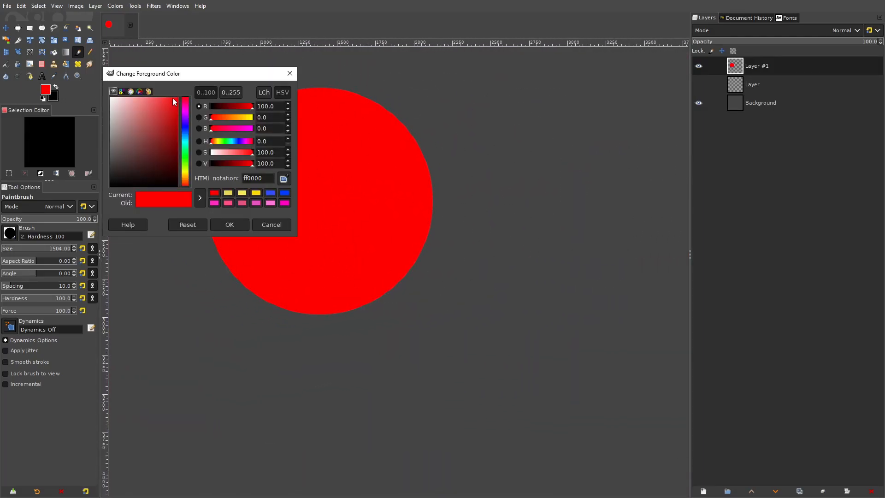
drag(172, 98, 159, 87)
click(240, 224)
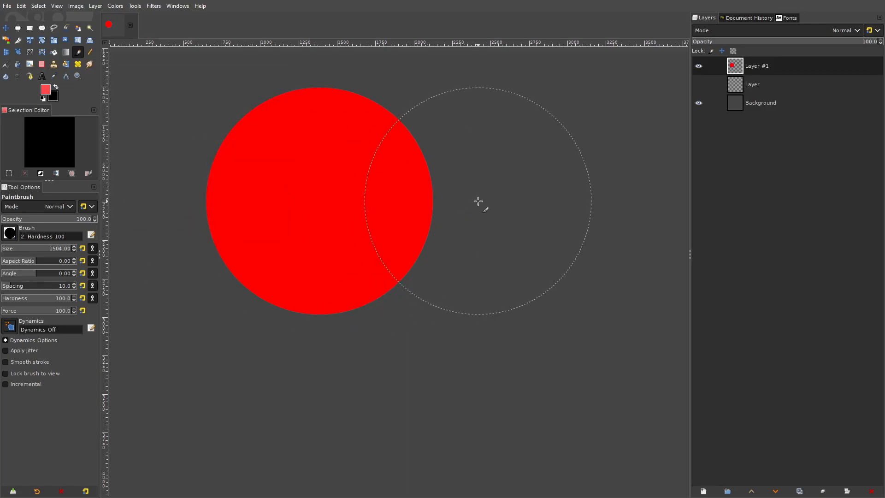
click(456, 201)
- Set the foreground color to the darker red dd4646 and paint a third dab overlapping the lower parts of both circles
scroll(520, 180, up, 3)
scroll(519, 180, up, 1)
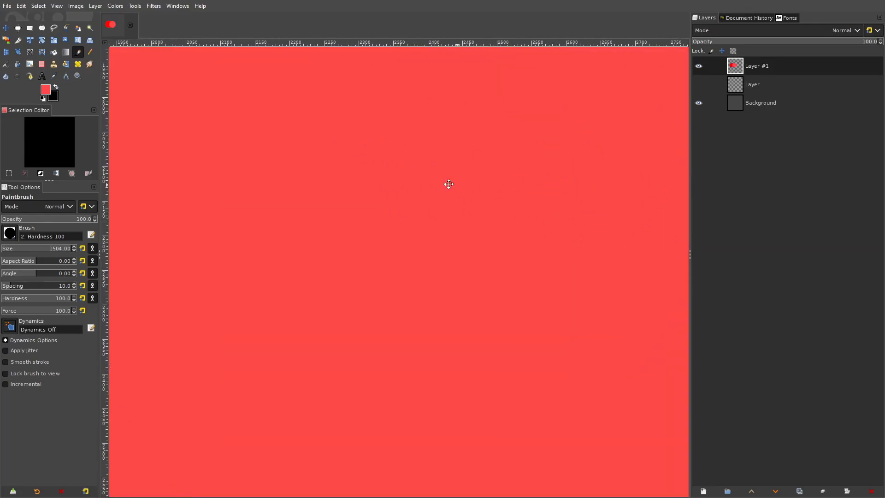
scroll(506, 182, down, 3)
scroll(506, 182, down, 2)
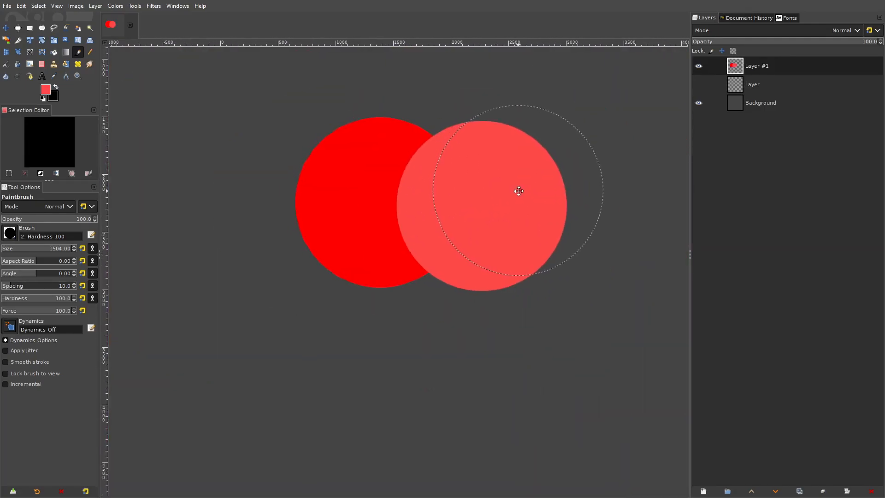
click(45, 89)
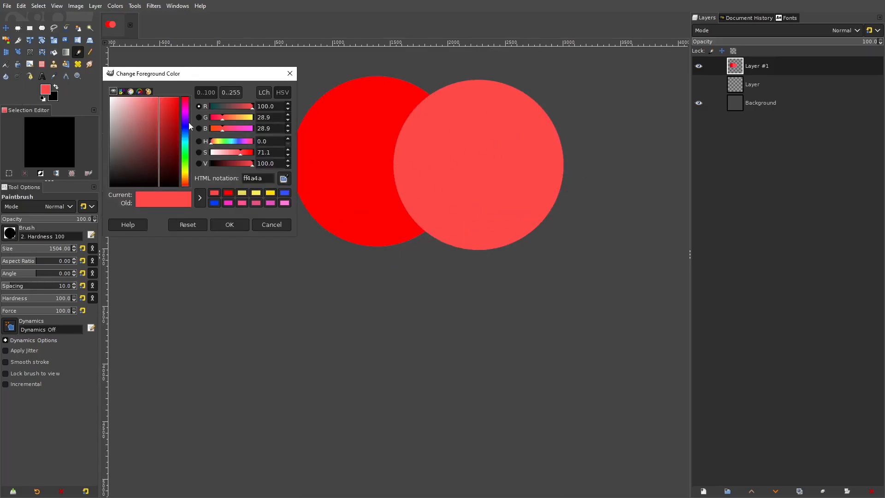
drag(157, 100, 156, 109)
click(270, 223)
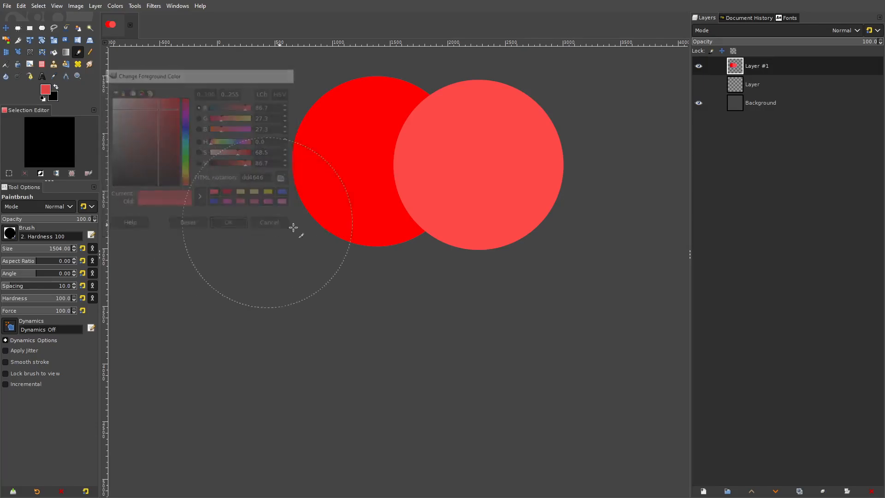
click(423, 266)
scroll(517, 141, up, 1)
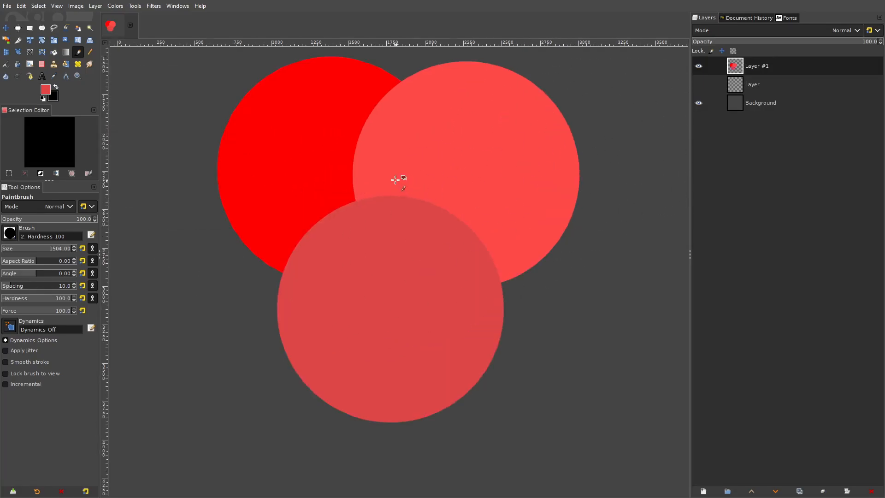
- Examine the three red circles up close to compare their shades, and return to an overview of all three
scroll(559, 138, down, 3)
scroll(577, 127, up, 5)
scroll(577, 128, up, 5)
scroll(457, 150, down, 4)
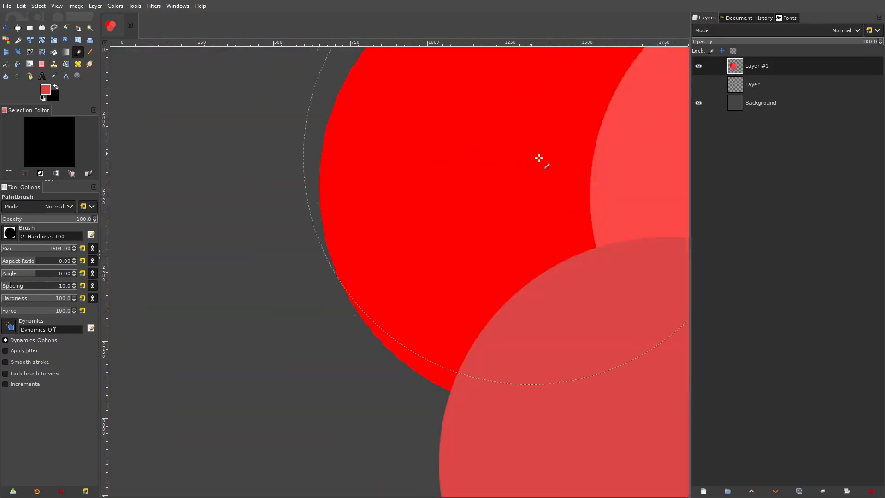
scroll(539, 158, down, 3)
scroll(298, 205, up, 4)
scroll(433, 159, down, 5)
drag(458, 158, 543, 61)
scroll(503, 123, down, 3)
scroll(504, 124, down, 1)
drag(504, 123, 475, 162)
scroll(431, 197, up, 1)
scroll(432, 197, down, 3)
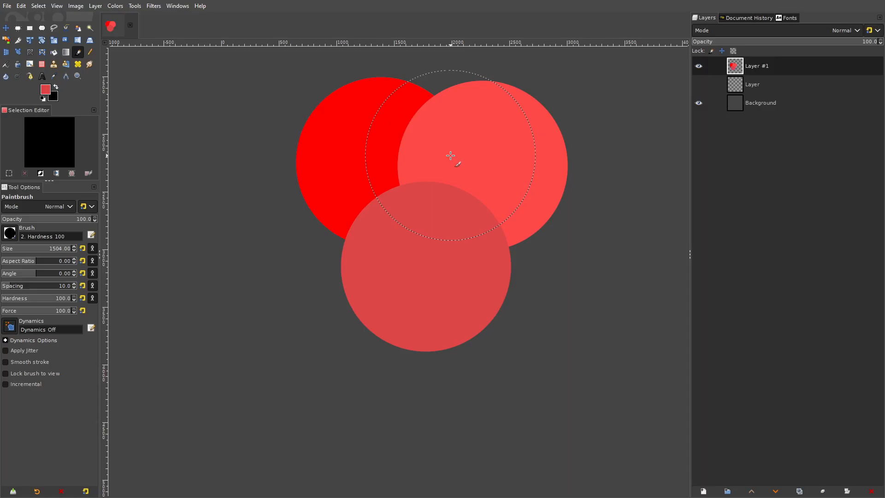
drag(463, 143, 457, 162)
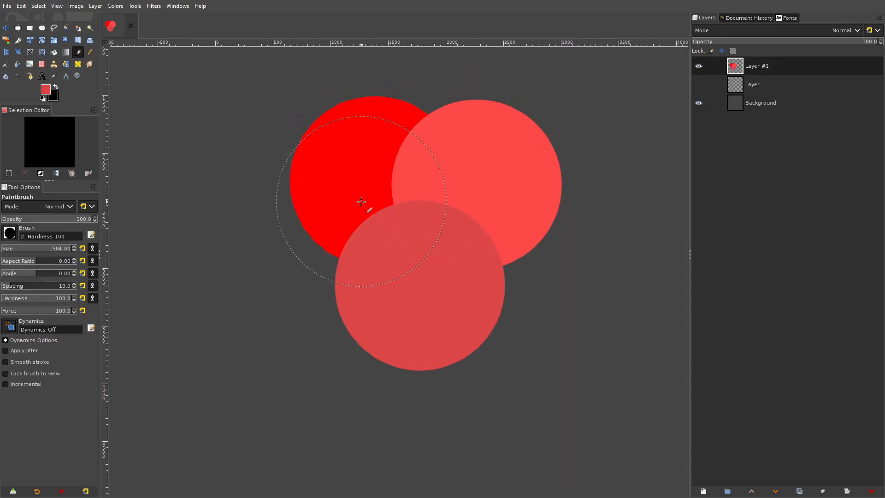
- Set the foreground color to white and reduce the Paintbrush size to 38
click(46, 91)
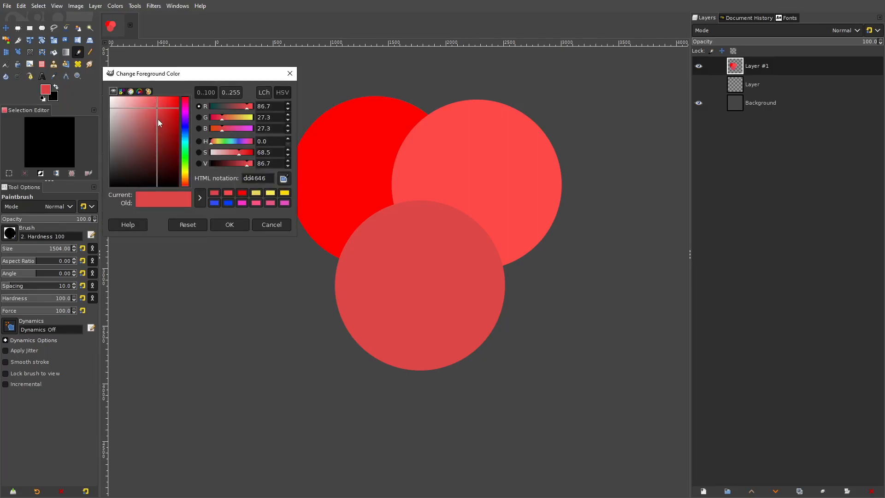
drag(158, 112, 32, 40)
click(229, 225)
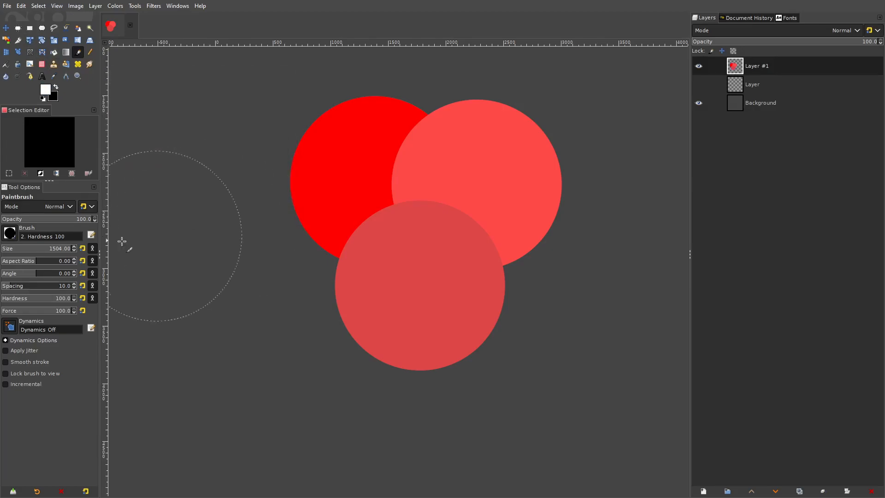
click(9, 248)
scroll(486, 193, up, 1)
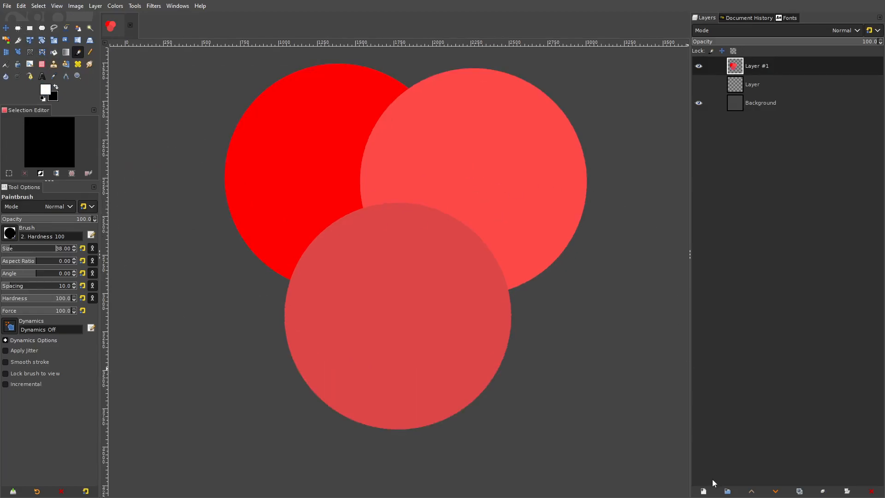
- Add a new transparent layer above Layer #1 and paint a thick white arc along the darker red circle's upper edge
click(703, 491)
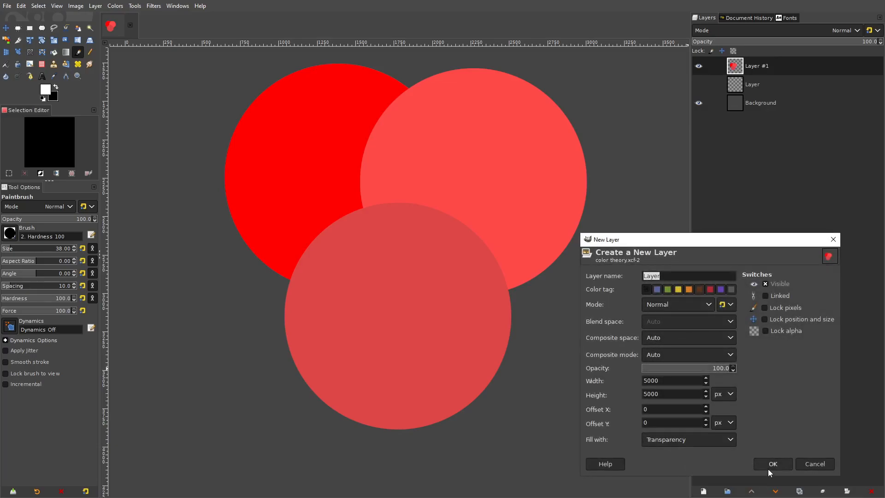
drag(483, 249, 528, 275)
mouse_move(499, 244)
mouse_down()
mouse_move(458, 233)
mouse_move(391, 239)
mouse_move(343, 291)
mouse_up()
drag(382, 251, 344, 296)
mouse_move(410, 240)
mouse_down()
mouse_move(484, 241)
mouse_move(402, 244)
mouse_up()
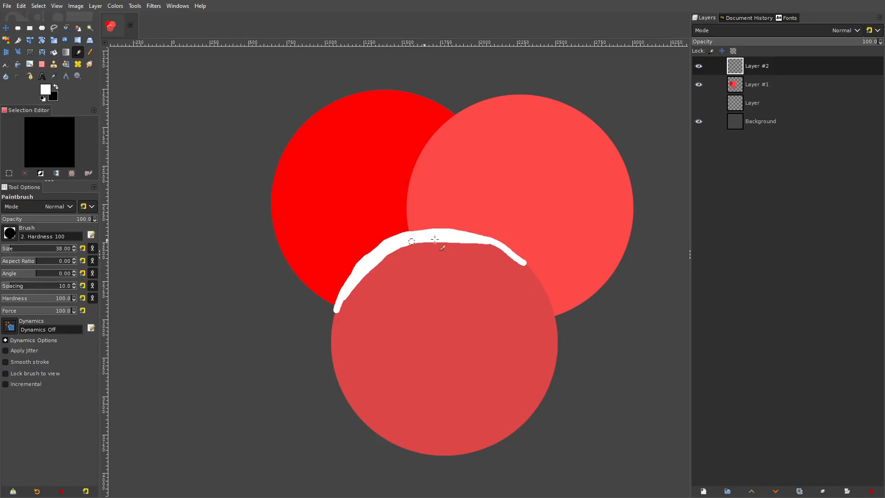
- Set the white arc layer's blend mode to Overlay and examine how the arc blends with the circles
click(754, 30)
click(749, 232)
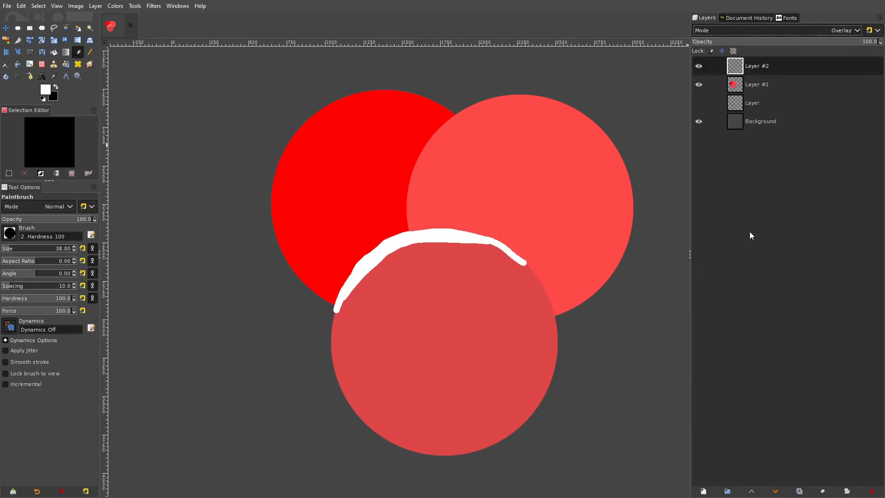
scroll(461, 262, down, 3)
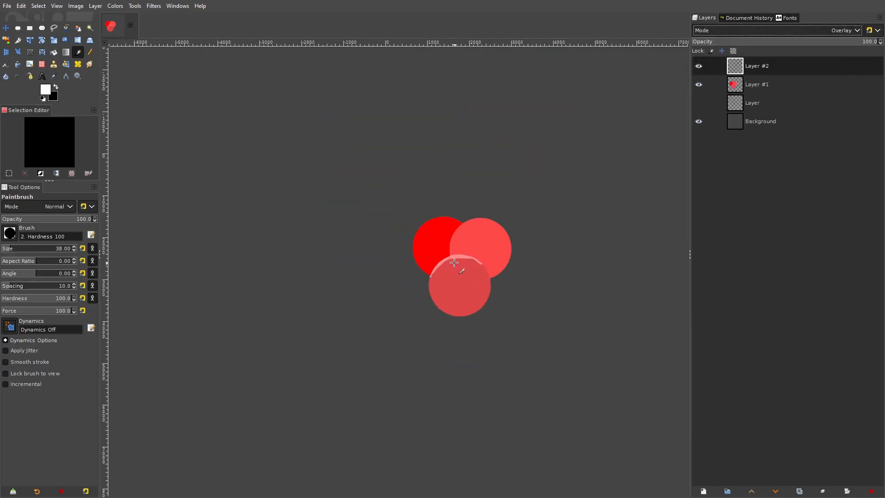
scroll(454, 264, up, 4)
drag(498, 256, 453, 227)
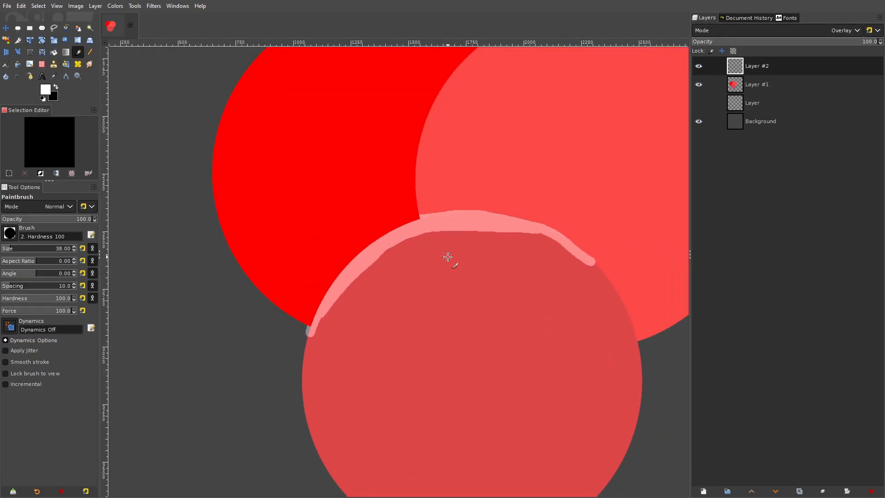
drag(476, 228, 401, 263)
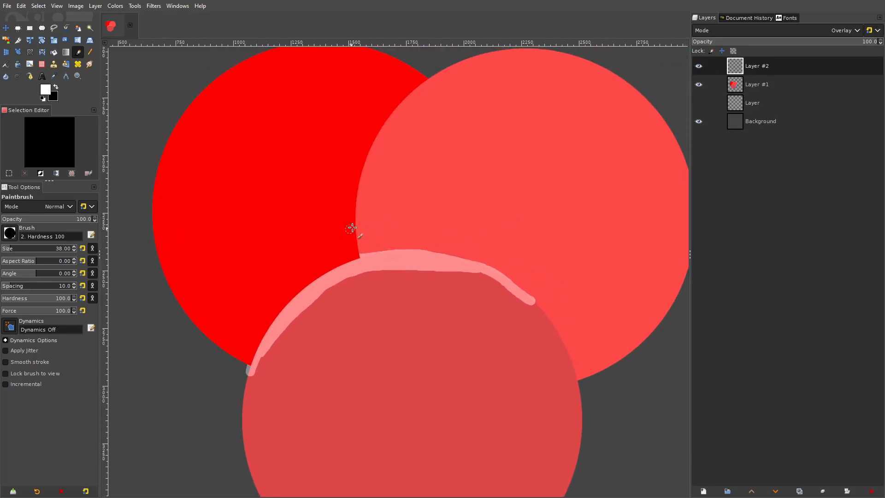
- Move the arc up across the lighter red circle's upper edge and lower its layer opacity to 35.4
click(6, 28)
mouse_move(344, 266)
mouse_down()
mouse_move(403, 310)
mouse_move(382, 258)
mouse_move(479, 226)
mouse_move(516, 295)
mouse_move(515, 279)
mouse_move(438, 233)
mouse_move(431, 218)
mouse_move(524, 110)
mouse_move(544, 56)
mouse_move(438, 174)
mouse_move(526, 160)
mouse_up()
scroll(529, 152, up, 5)
scroll(528, 151, down, 4)
click(758, 42)
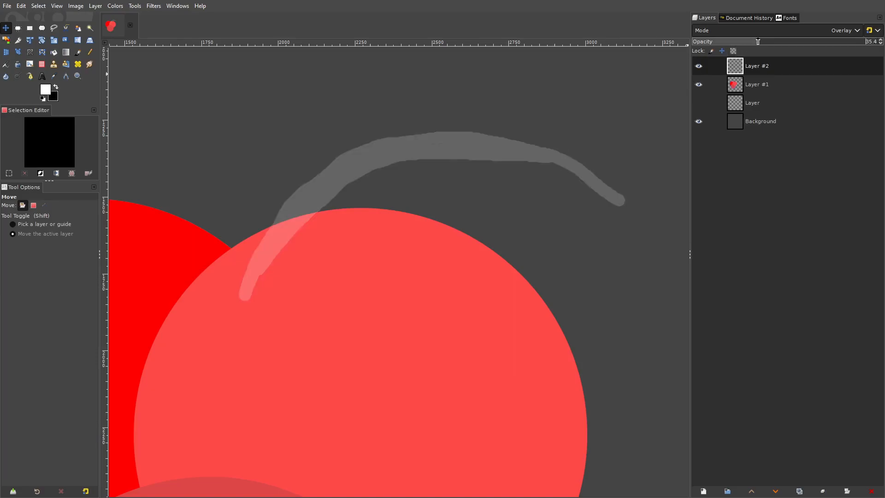
- Move the highlight arc back onto the darker red circle's upper edge for comparison, and delete its overlay layer
drag(481, 226, 475, 356)
scroll(394, 280, up, 10)
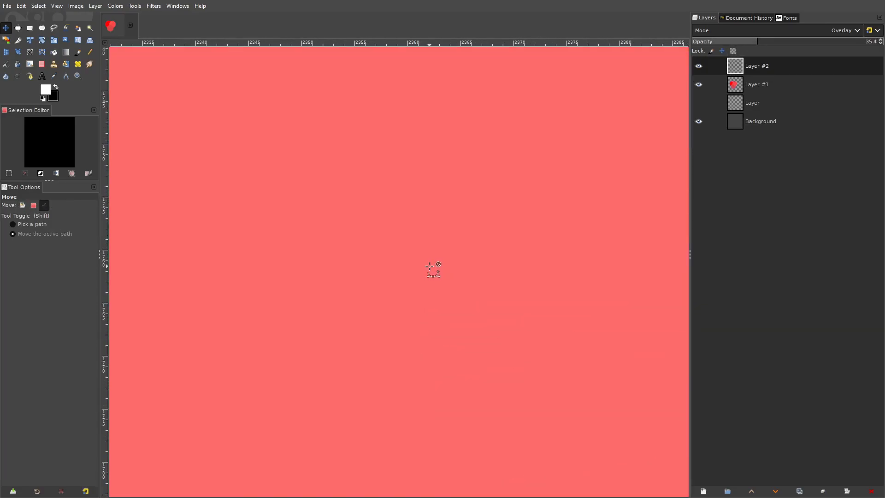
scroll(432, 261, down, 10)
drag(476, 263, 545, 178)
scroll(533, 122, up, 9)
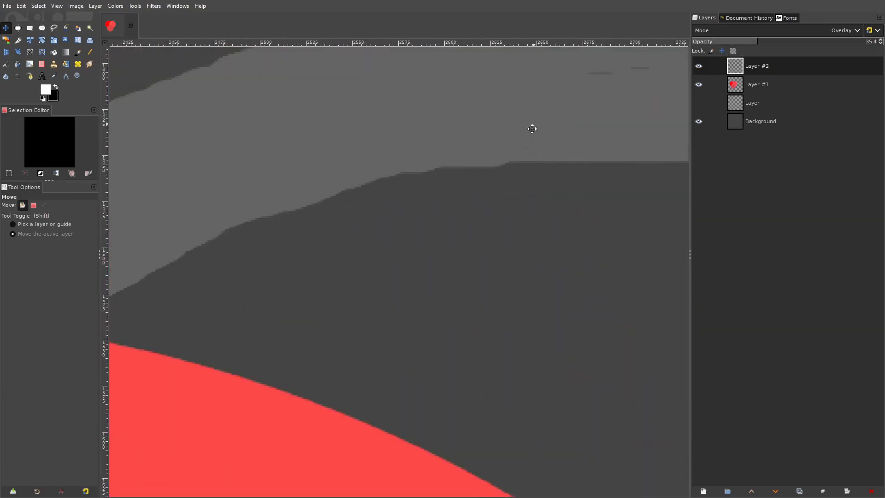
scroll(484, 229, down, 11)
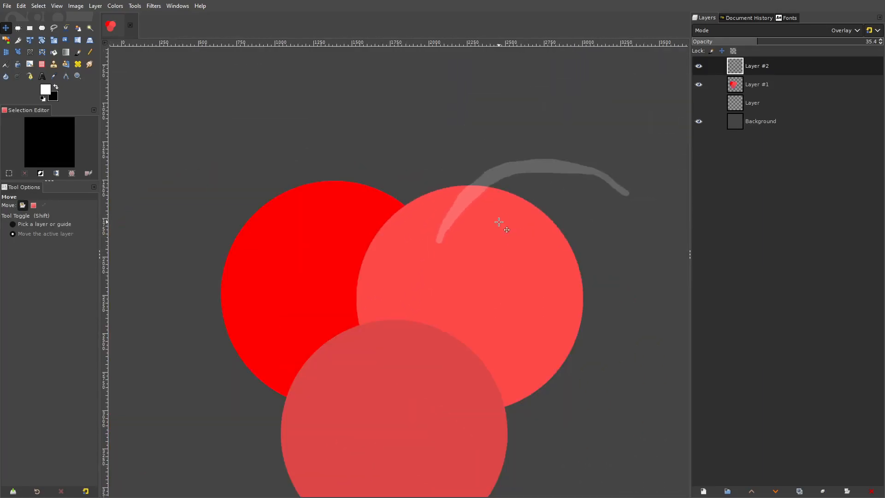
drag(446, 243, 395, 276)
scroll(379, 276, up, 8)
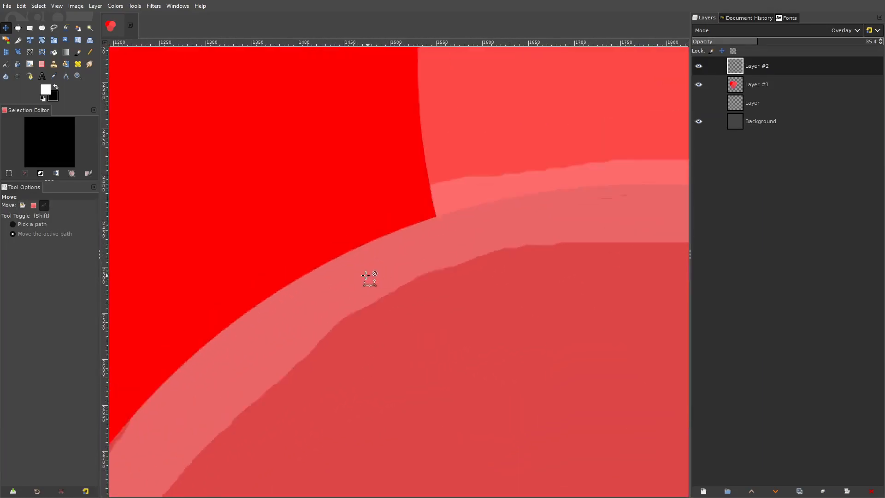
scroll(366, 275, down, 11)
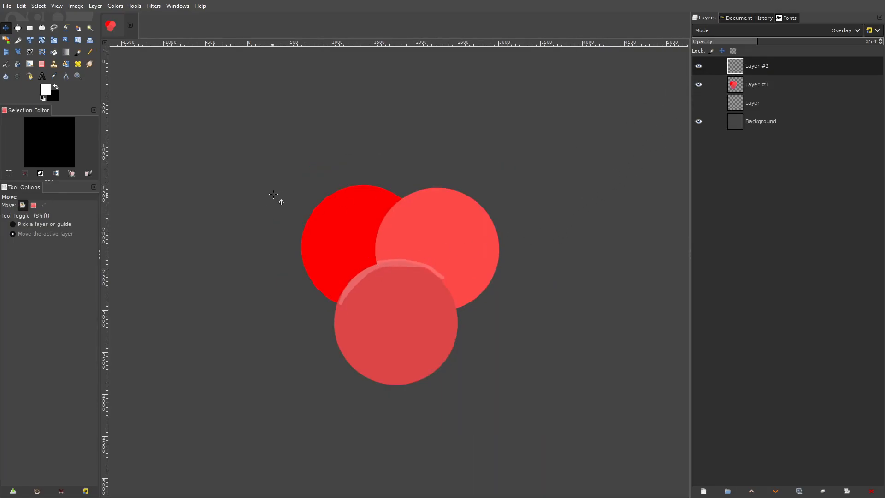
scroll(419, 235, up, 3)
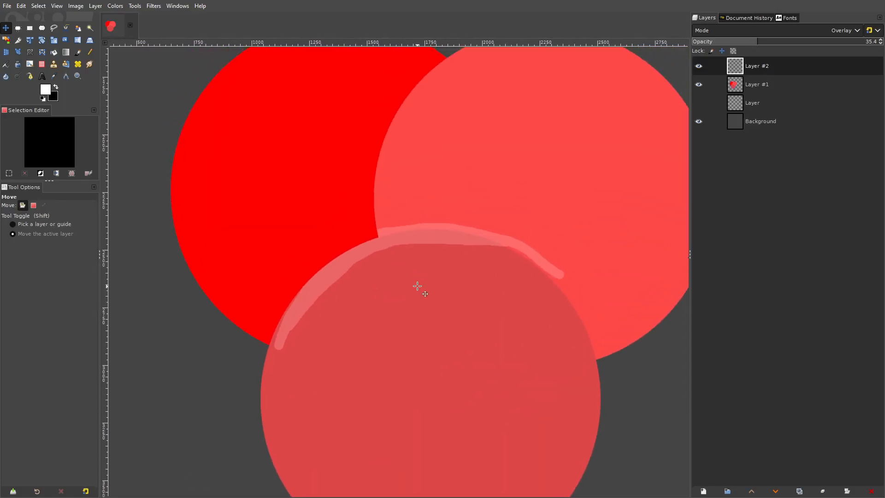
click(871, 491)
- Sample the lighter red circle's color as the foreground color with the Color Picker
drag(315, 225, 338, 201)
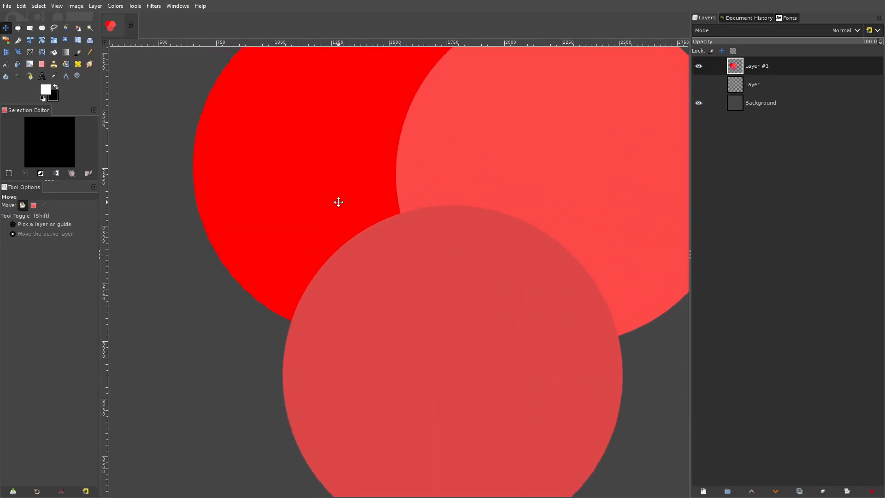
drag(282, 128, 131, 235)
scroll(421, 197, up, 2)
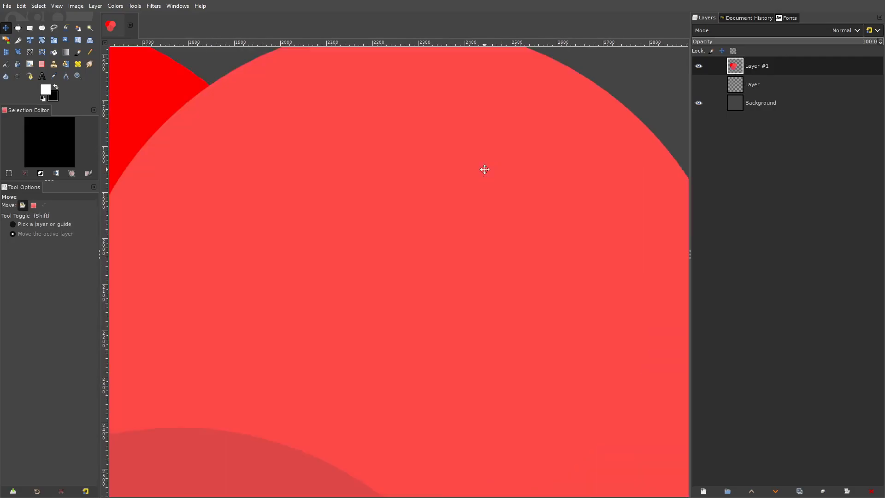
drag(486, 170, 384, 210)
click(54, 76)
click(445, 152)
drag(442, 199, 448, 171)
scroll(444, 172, up, 2)
drag(426, 280, 308, 338)
scroll(420, 251, down, 1)
drag(420, 251, 335, 306)
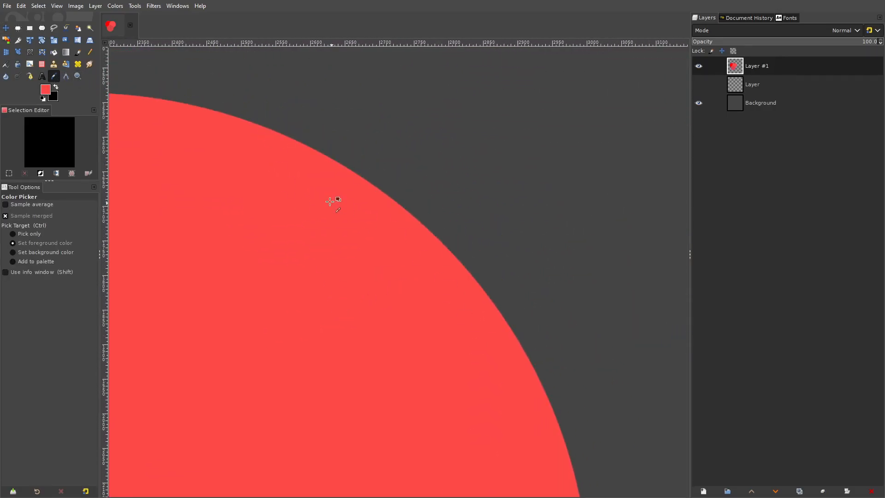
drag(342, 209, 393, 198)
- Adjust the sampled red foreground color to the lighter, less saturated tint ff7069
click(45, 91)
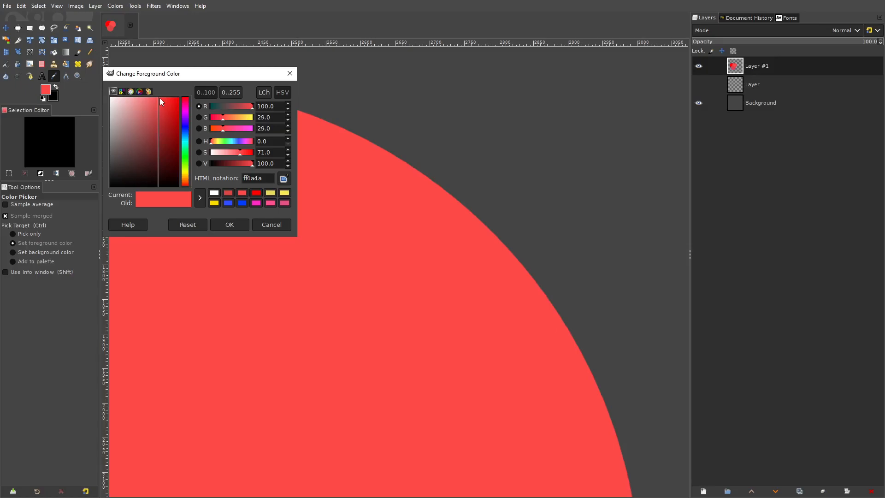
click(244, 119)
drag(158, 99, 138, 81)
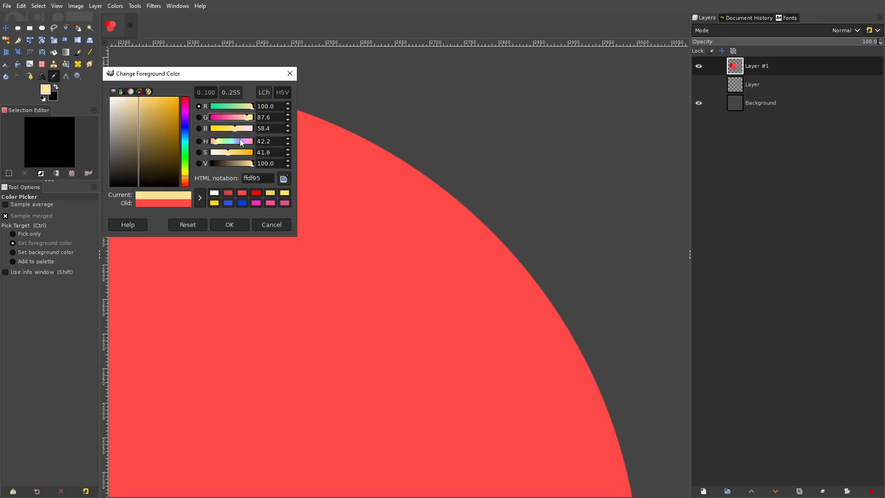
click(283, 179)
click(370, 200)
drag(223, 120, 227, 119)
drag(159, 98, 153, 90)
drag(224, 127, 229, 129)
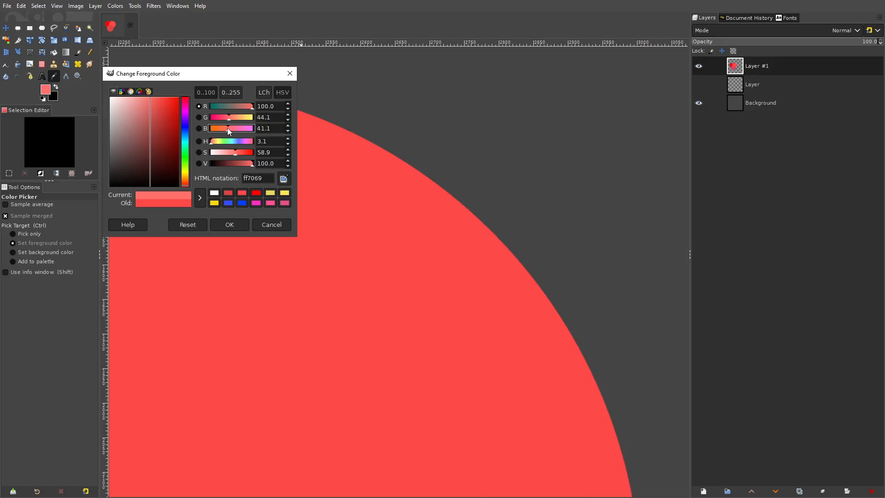
click(237, 227)
- Paint a broad ff7069 highlight band along the lighter red circle's upper-right edge with the 38-pixel Paintbrush, filling the gaps
click(77, 52)
mouse_move(186, 94)
mouse_down()
mouse_move(365, 158)
mouse_move(283, 121)
mouse_move(213, 102)
mouse_move(393, 172)
mouse_move(351, 143)
mouse_move(501, 264)
mouse_move(519, 302)
mouse_move(504, 253)
mouse_move(467, 234)
mouse_move(525, 287)
mouse_up()
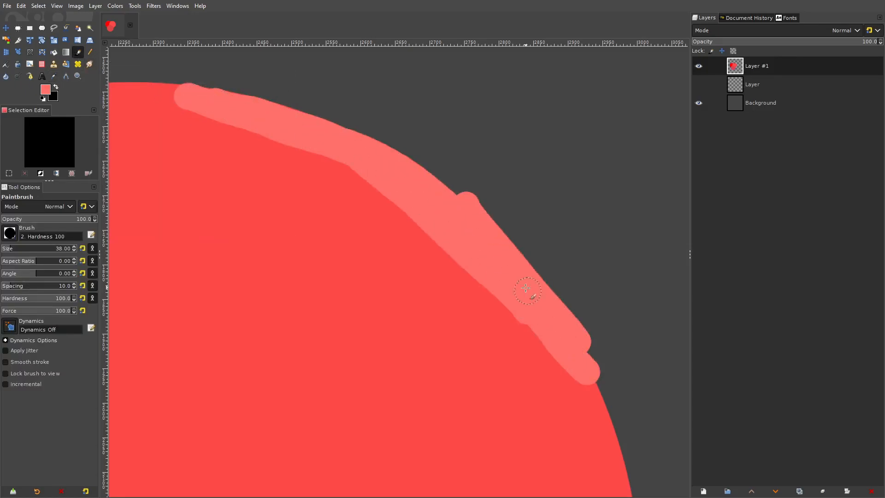
scroll(526, 288, down, 4)
scroll(527, 239, up, 2)
mouse_move(457, 131)
mouse_down()
mouse_move(524, 312)
mouse_move(513, 263)
mouse_move(484, 341)
mouse_move(501, 230)
mouse_up()
mouse_move(487, 198)
mouse_down()
mouse_move(501, 229)
mouse_move(431, 167)
mouse_move(386, 160)
mouse_move(383, 169)
mouse_move(413, 174)
mouse_move(452, 244)
mouse_move(519, 295)
mouse_up()
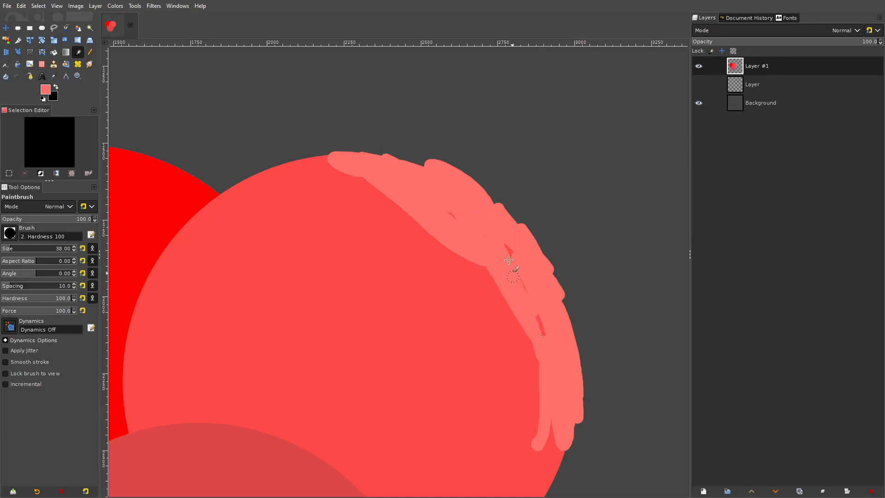
drag(490, 252, 509, 300)
scroll(563, 296, down, 6)
scroll(556, 311, up, 4)
scroll(556, 310, up, 7)
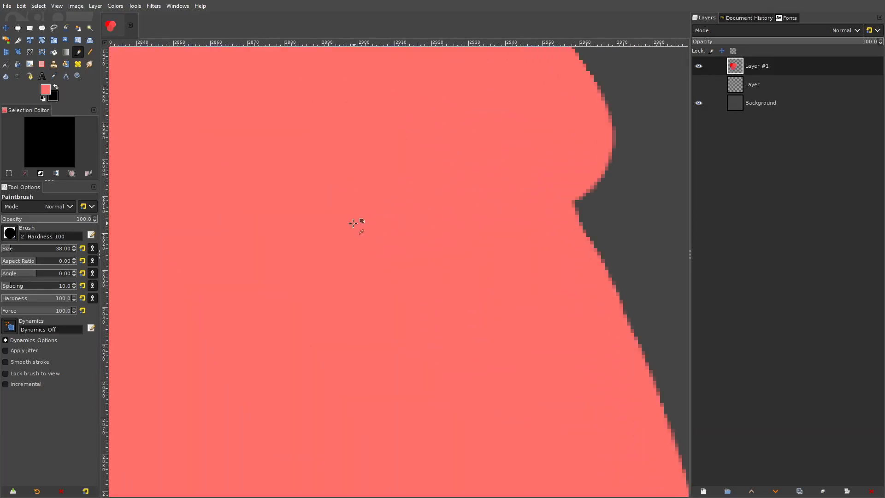
scroll(377, 221, down, 2)
drag(377, 221, 515, 237)
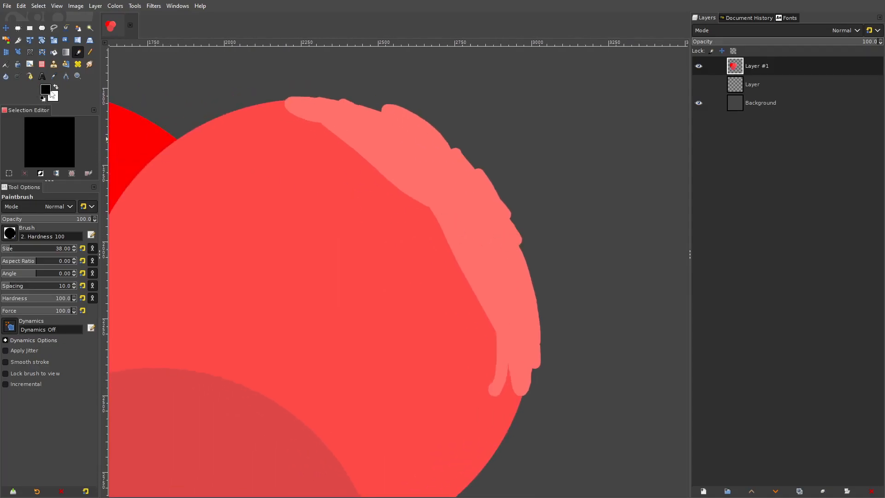
- Add a new transparent layer above Layer #1
click(96, 6)
click(113, 16)
click(508, 365)
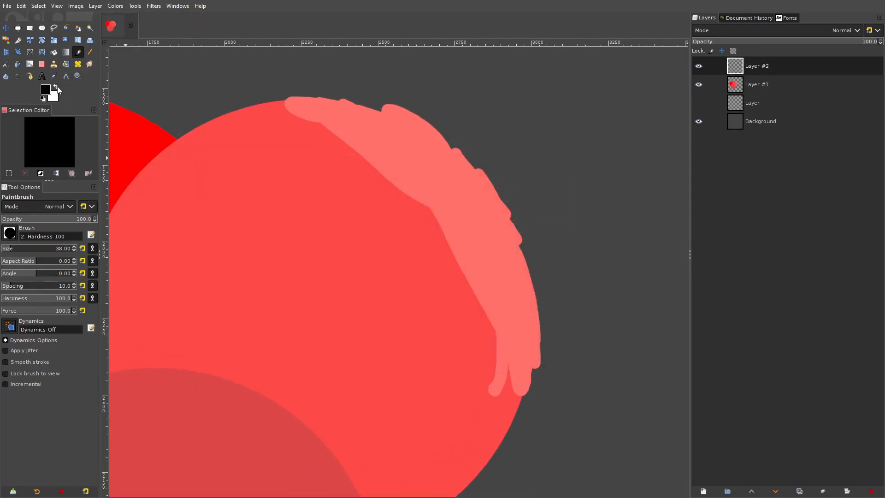
- Paint a white band down the lighter red circle inside the tinted highlight, and set the new layer to Overlay at 57.4% opacity
mouse_move(226, 113)
mouse_down()
mouse_move(300, 150)
mouse_move(405, 261)
mouse_move(327, 178)
mouse_move(402, 286)
mouse_move(445, 378)
mouse_move(438, 396)
mouse_up()
click(843, 30)
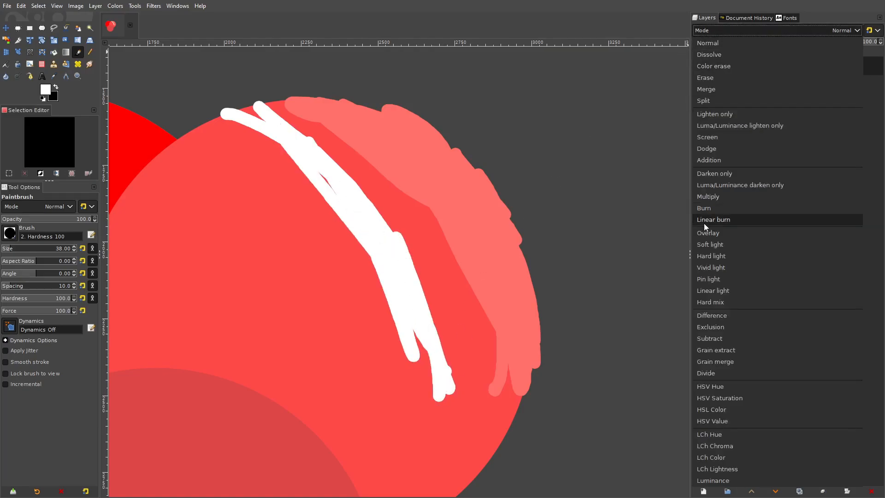
click(703, 233)
click(795, 42)
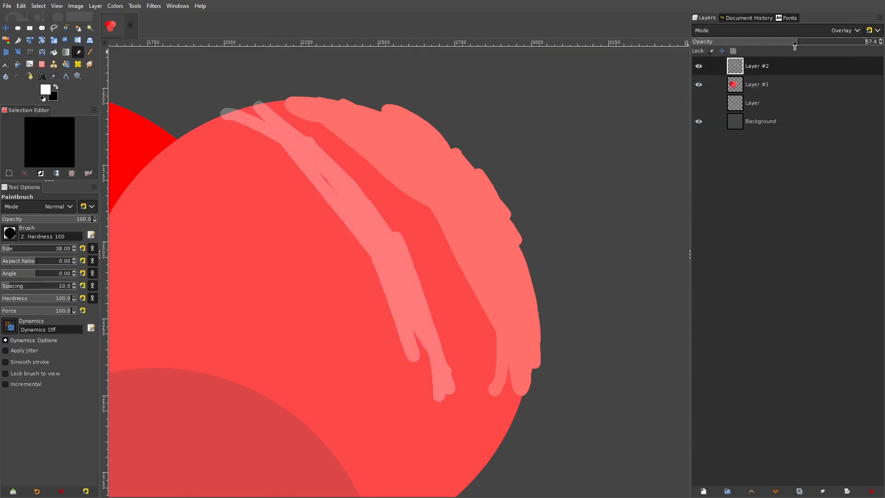
- Widen and fill the white overlay band with more Paintbrush strokes beside the tinted highlight
drag(298, 178, 354, 162)
drag(311, 87, 308, 96)
mouse_move(450, 219)
mouse_down()
mouse_move(486, 270)
mouse_move(515, 366)
mouse_move(501, 360)
mouse_move(484, 385)
mouse_move(460, 299)
mouse_up()
mouse_move(445, 249)
mouse_down()
mouse_move(419, 216)
mouse_move(461, 323)
mouse_move(456, 312)
mouse_move(482, 265)
mouse_move(519, 332)
mouse_up()
- Compare the white overlay band with the painted tint highlight on the lighter red circle, both close up and from a distance
scroll(480, 214, down, 2)
scroll(480, 213, down, 1)
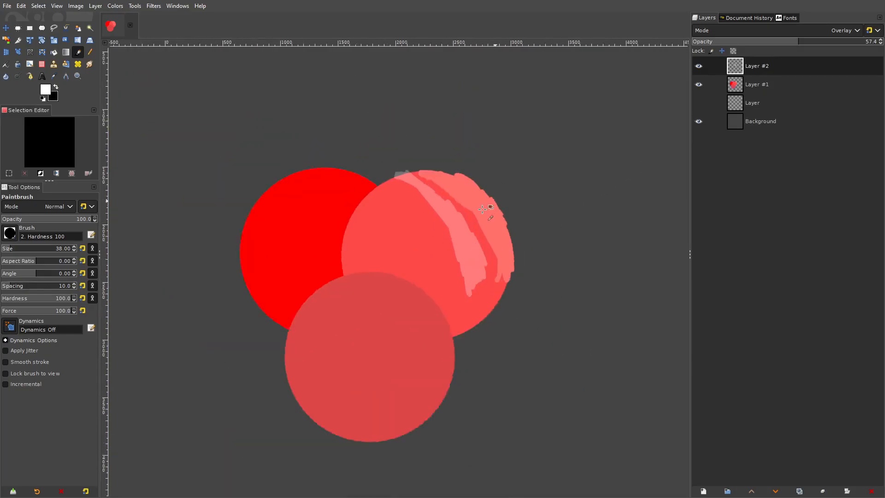
scroll(492, 199, up, 3)
click(6, 28)
drag(395, 219, 409, 224)
scroll(489, 185, up, 4)
scroll(491, 189, up, 4)
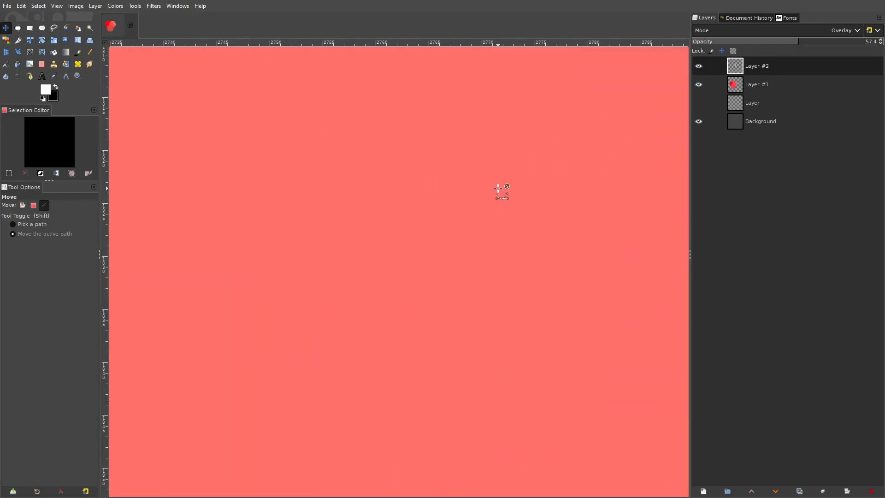
scroll(392, 249, down, 5)
scroll(495, 226, up, 4)
scroll(495, 226, up, 2)
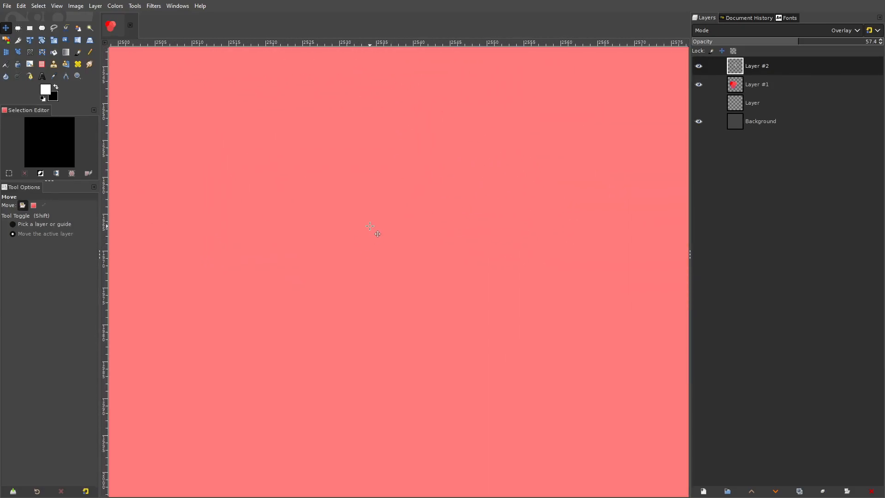
scroll(383, 223, down, 15)
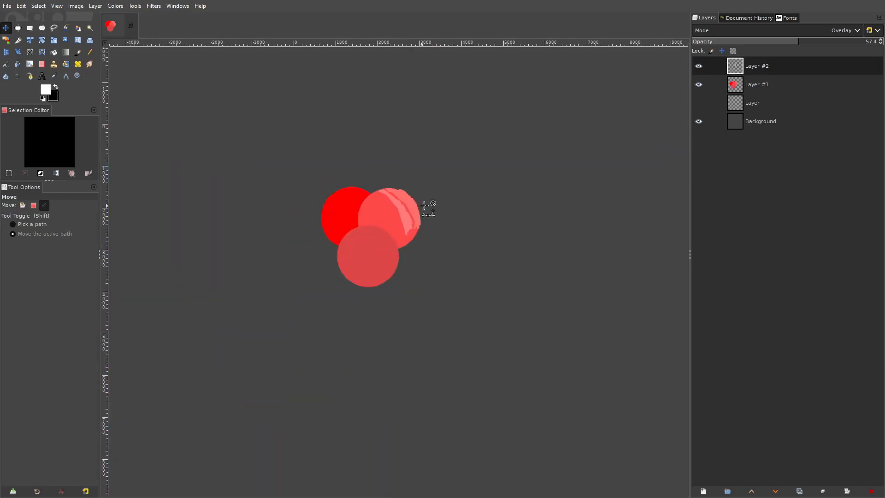
scroll(428, 221, up, 10)
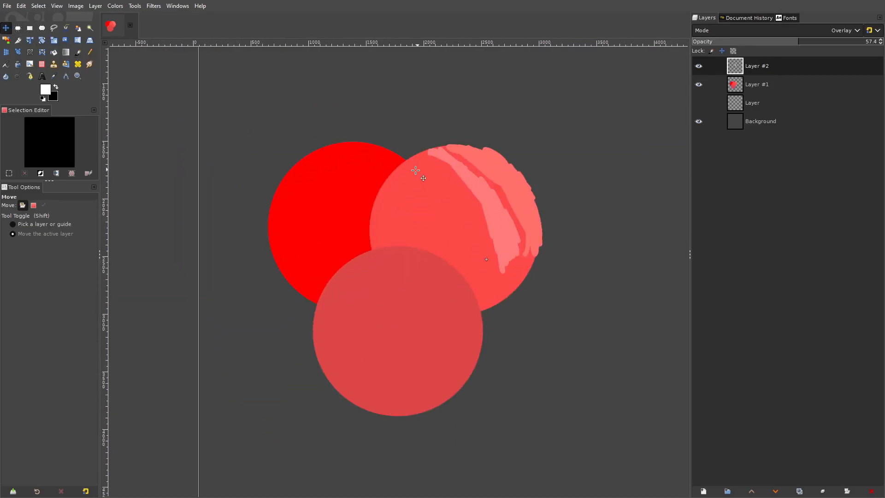
scroll(516, 173, down, 5)
scroll(518, 172, up, 6)
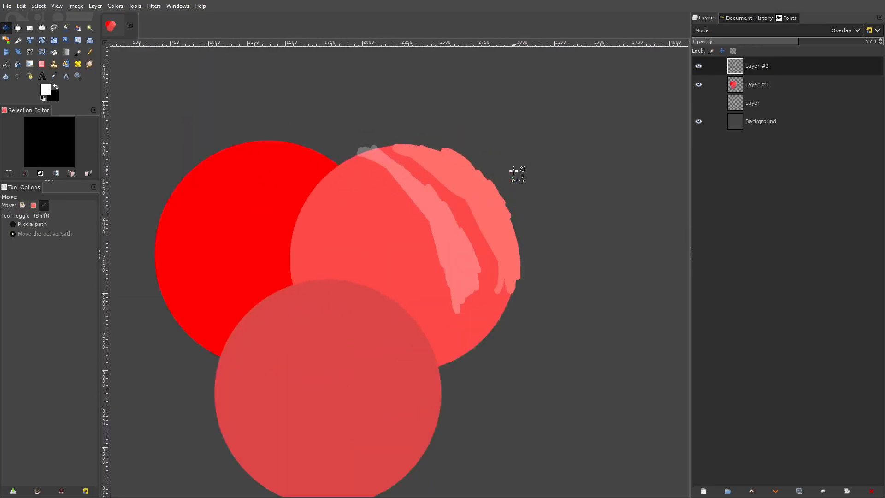
mouse_move(483, 185)
mouse_down()
mouse_move(540, 155)
mouse_move(487, 181)
mouse_up()
- Remove the overlay layer above Layer #1 and undo the highlight strokes painted on the lighter red circle
click(868, 490)
click(868, 490)
key(ctrl+z)
key(ctrl+z)
key(ctrl+z)
key(ctrl+z)
key(ctrl+z)
key(ctrl+z)
key(ctrl+z)
key(ctrl+z)
key(ctrl+z)
key(ctrl+z)
key(ctrl+z)
drag(569, 214, 489, 280)
- Add a new transparent layer and paint a white arrow beyond the lighter circle's upper-right edge, pointing down-left toward it
key(p)
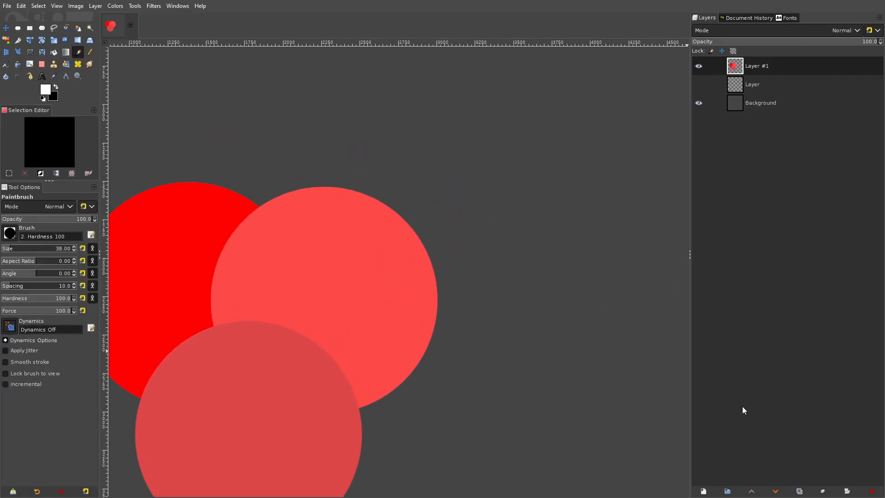
key(shift+ctrl+n)
click(803, 463)
mouse_move(573, 112)
mouse_down()
mouse_move(524, 166)
mouse_move(555, 187)
mouse_up()
mouse_move(374, 192)
mouse_down()
mouse_move(427, 234)
mouse_move(425, 289)
mouse_move(370, 193)
mouse_move(441, 345)
mouse_up()
key(ctrl+z)
- Set the foreground to the previously used light yellow and paint a highlight band along the lighter circle's upper-right edge
click(45, 90)
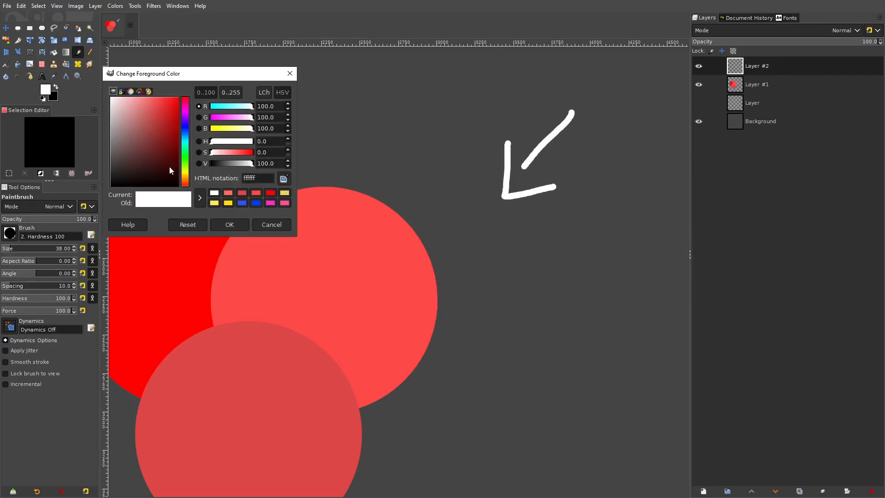
click(214, 203)
click(229, 224)
scroll(323, 208, left, 3)
mouse_move(391, 190)
mouse_down()
mouse_move(431, 194)
mouse_move(483, 233)
mouse_move(509, 296)
mouse_move(501, 350)
mouse_move(505, 282)
mouse_move(473, 223)
mouse_move(431, 192)
mouse_move(391, 181)
mouse_move(428, 194)
mouse_move(474, 230)
mouse_move(505, 287)
mouse_move(504, 359)
mouse_move(501, 297)
mouse_move(486, 253)
mouse_move(453, 219)
mouse_move(399, 194)
mouse_move(442, 205)
mouse_move(485, 245)
mouse_up()
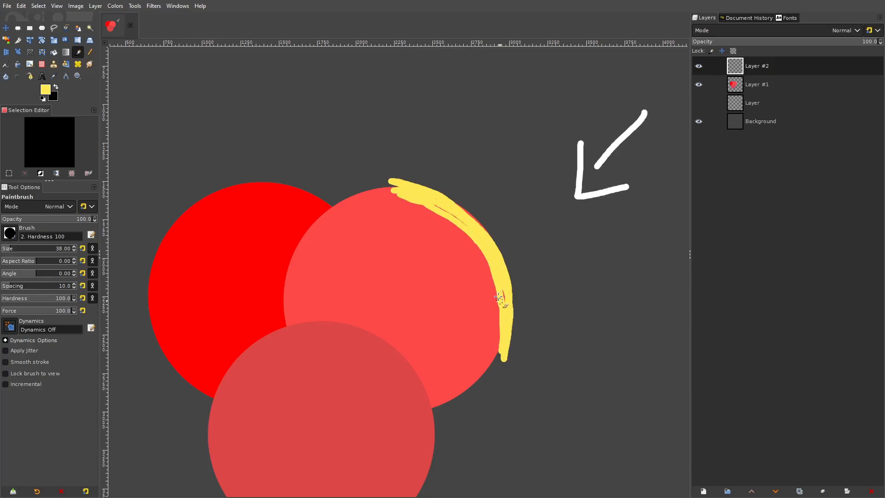
mouse_move(501, 305)
mouse_down()
mouse_move(470, 243)
mouse_move(430, 201)
mouse_up()
- Set the yellow highlight's layer to Overlay mode at 29.5% opacity
click(730, 29)
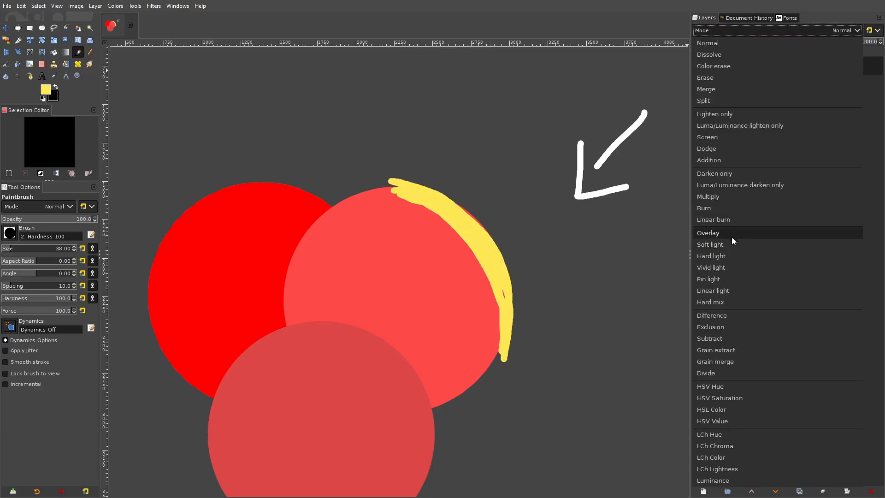
click(718, 237)
click(736, 42)
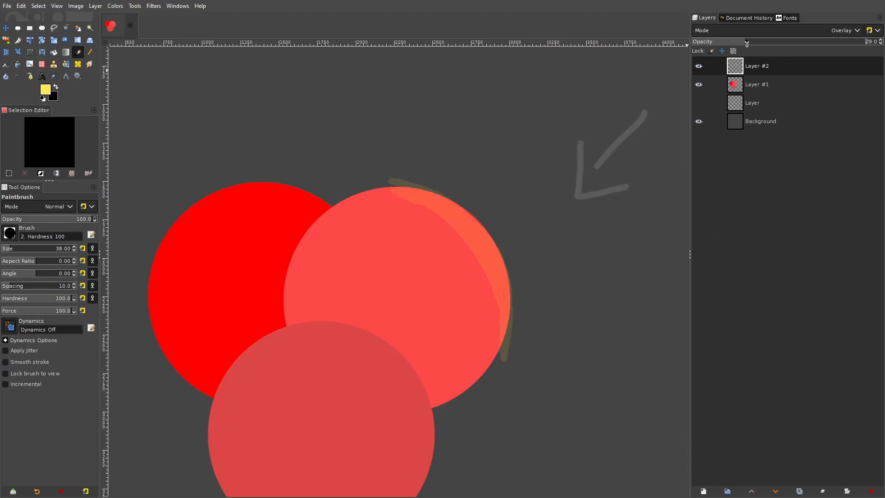
- Try a Brightness-Contrast adjustment on the yellow highlight layer
click(115, 6)
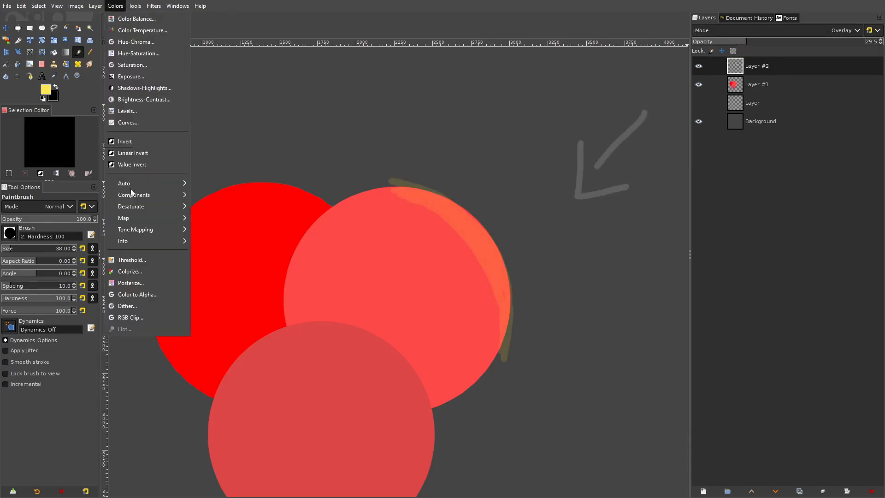
click(150, 99)
drag(492, 115, 558, 128)
click(541, 181)
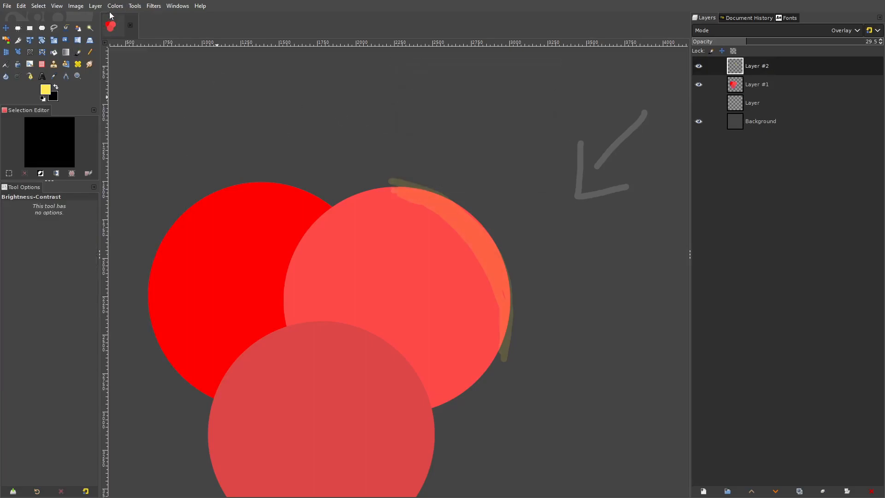
- Shift the yellow highlight layer to a paler tone with a Curves adjustment
click(115, 6)
click(129, 141)
drag(604, 195, 598, 151)
key(Return)
click(18, 29)
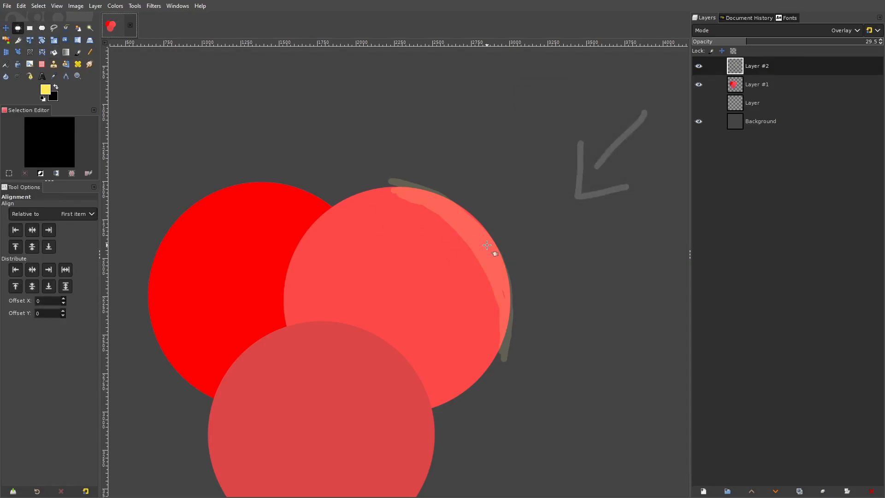
key(m)
scroll(534, 212, up, 4)
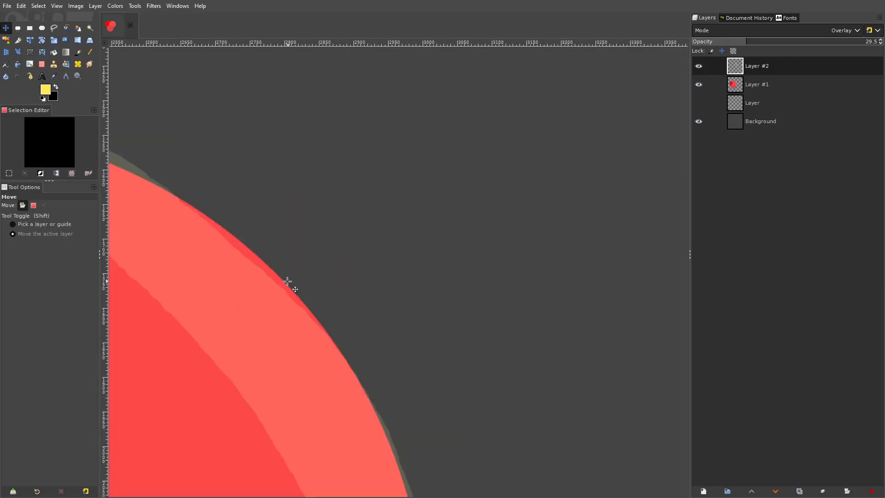
drag(288, 281, 509, 205)
scroll(528, 185, down, 5)
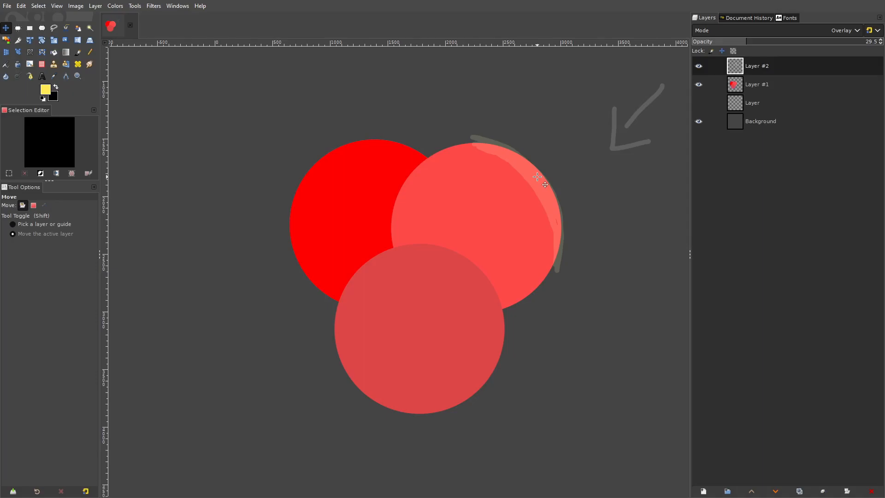
- Set the foreground to white and paint a band just inside the yellow overlay highlight on the lighter circle
click(78, 52)
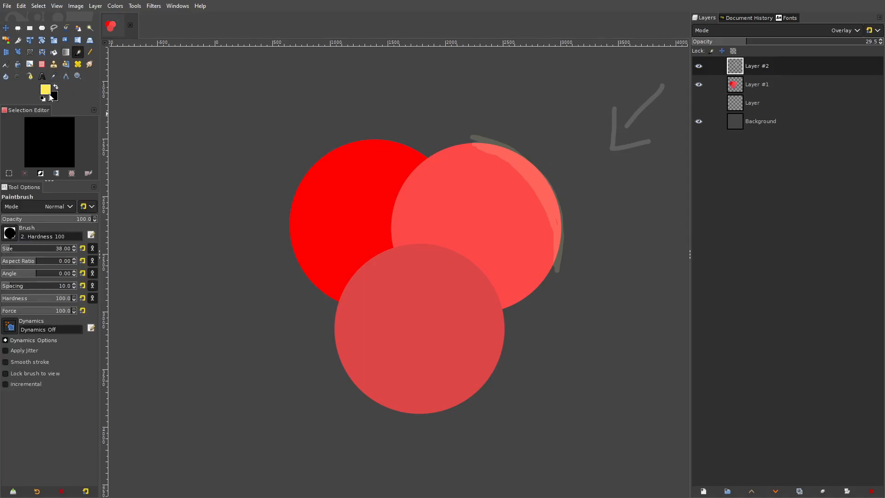
click(46, 89)
drag(114, 105, 108, 94)
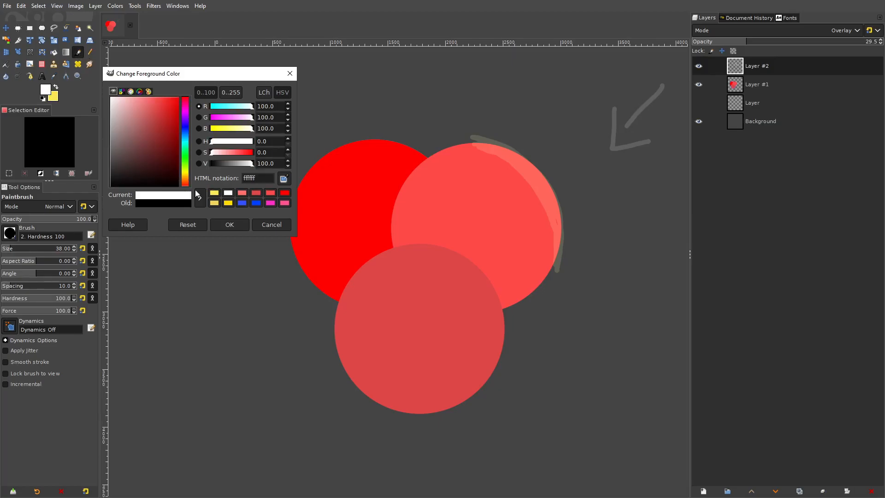
click(229, 225)
mouse_move(460, 146)
mouse_down()
mouse_move(524, 183)
mouse_move(533, 204)
mouse_up()
- Compare the white band with the yellow-tinted highlight on the lighter circle at different zoom levels
ctrl+scroll(566, 198, down, 3)
ctrl+scroll(561, 194, up, 6)
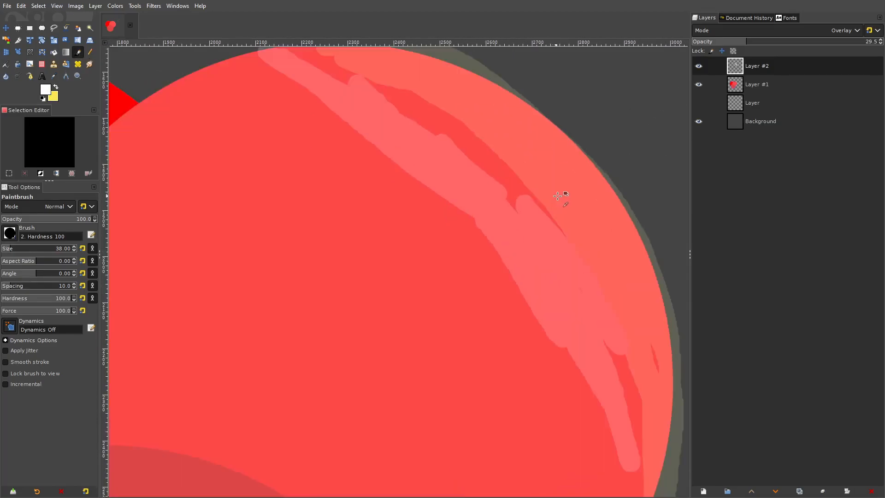
ctrl+scroll(510, 217, down, 1)
ctrl+scroll(507, 216, up, 2)
ctrl+scroll(507, 217, up, 3)
ctrl+scroll(581, 91, down, 2)
ctrl+scroll(378, 293, up, 5)
ctrl+scroll(572, 192, down, 3)
ctrl+scroll(504, 221, up, 3)
ctrl+scroll(421, 257, down, 3)
ctrl+scroll(484, 278, up, 2)
ctrl+scroll(524, 237, down, 10)
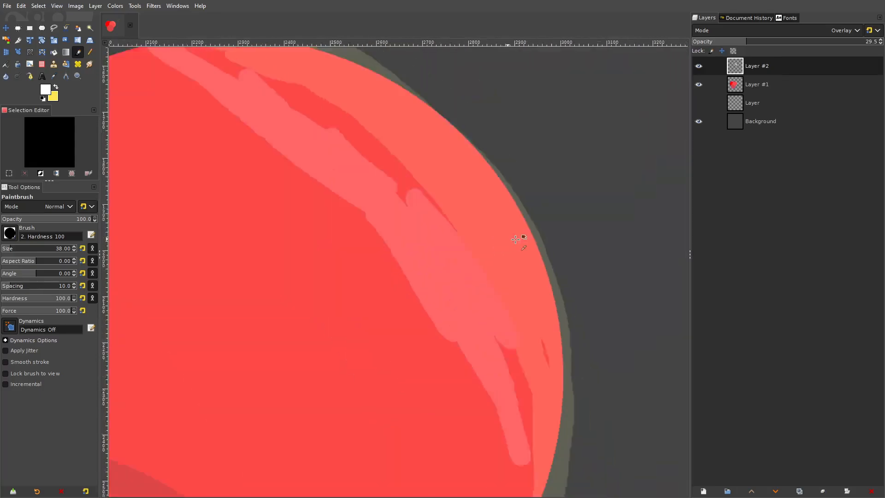
ctrl+scroll(525, 237, up, 1)
- Undo the white and yellow highlight strokes, the Curves adjustment, and the mode and opacity changes on Layer #2
key(ctrl+z)
key(ctrl+z)
key(ctrl+z)
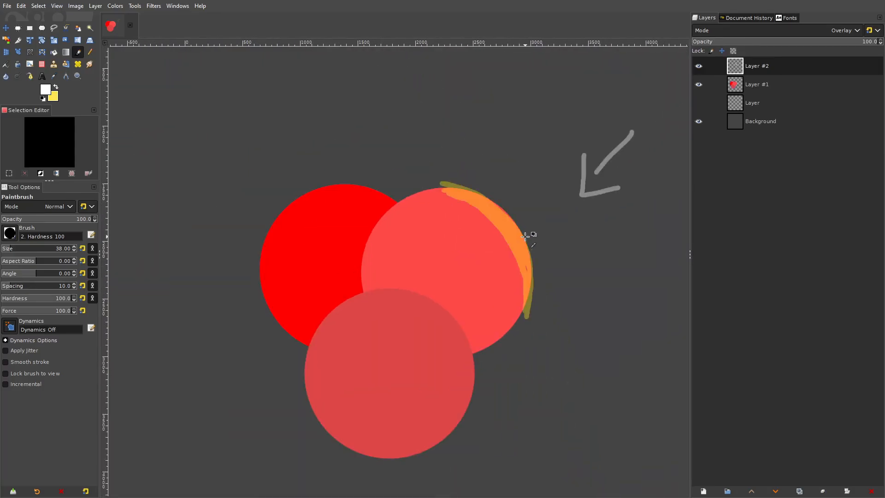
- Add a new transparent layer above Layer #2
click(95, 6)
click(111, 16)
click(515, 366)
- Create a layer group holding Layer #3 above Layer #1, and place the arrow's Layer #2 above the group
right_click(758, 100)
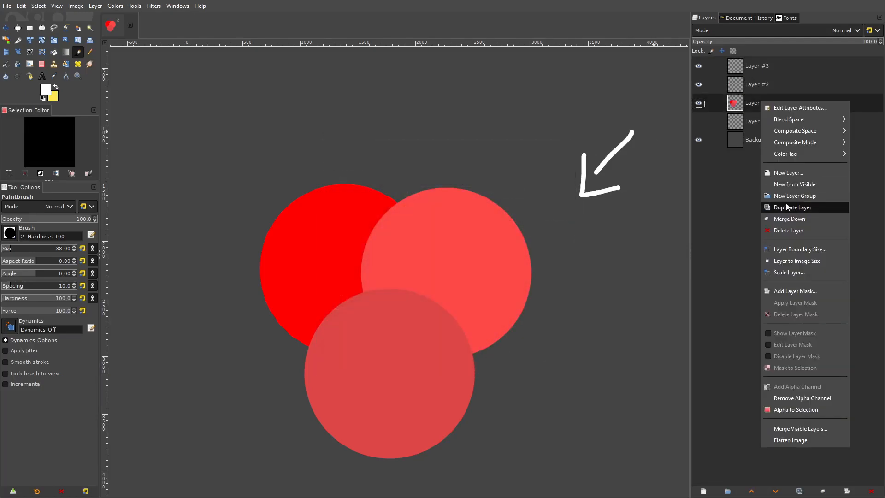
click(787, 196)
mouse_move(772, 123)
mouse_down()
mouse_move(779, 121)
mouse_move(764, 123)
mouse_move(766, 102)
mouse_move(775, 118)
mouse_up()
drag(352, 178, 320, 151)
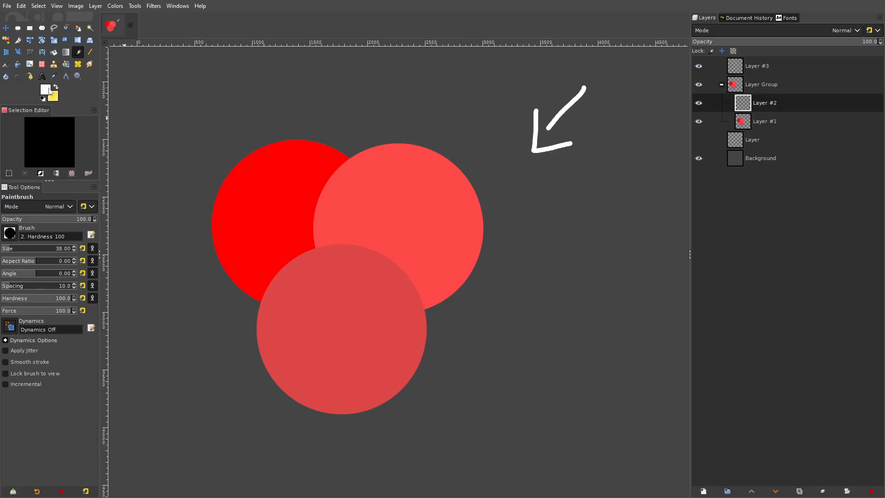
click(699, 104)
click(699, 104)
drag(760, 67, 765, 98)
drag(767, 104, 778, 61)
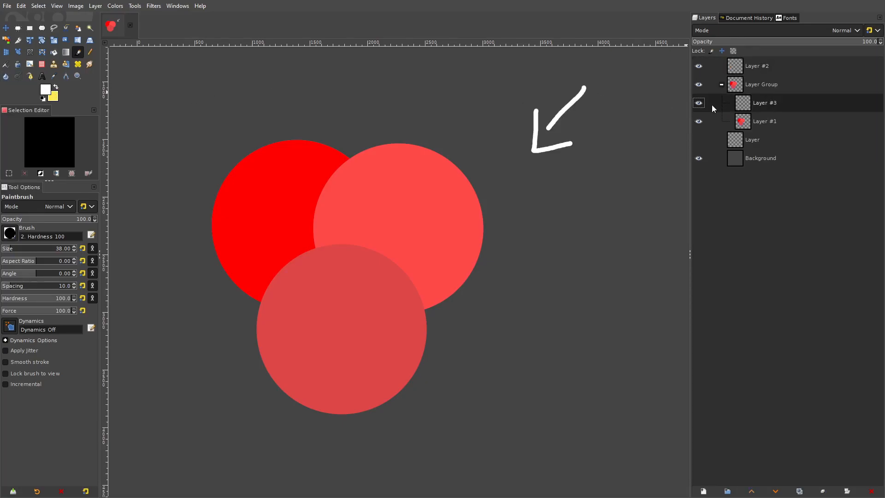
- Set the foreground color to the bright green 63ff3f
click(47, 94)
click(187, 160)
drag(162, 111, 162, 52)
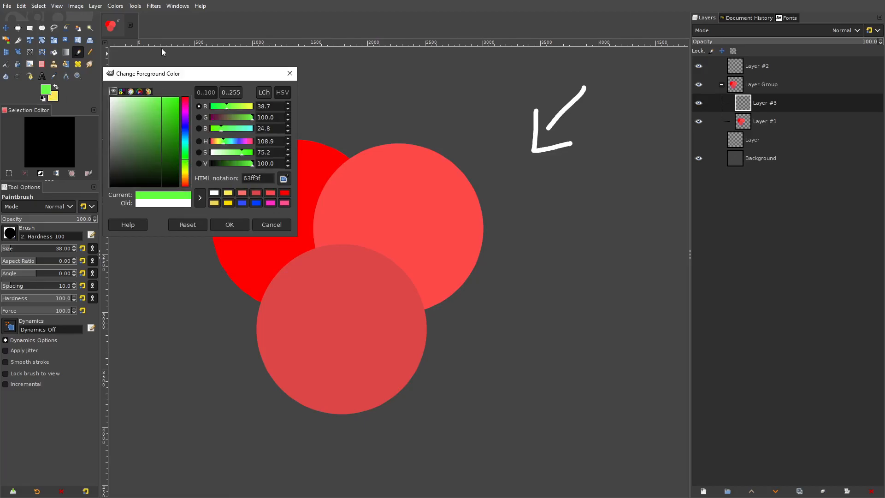
click(239, 225)
- Set Layer #3 to Screen mode and paint a green highlight along the lighter circle's upper-right edge with a 126-pixel Paintbrush
scroll(404, 145, up, 2)
drag(383, 135, 454, 138)
click(758, 31)
click(740, 138)
click(18, 249)
mouse_move(361, 138)
mouse_down()
mouse_move(392, 139)
mouse_move(514, 179)
mouse_move(567, 292)
mouse_move(555, 382)
mouse_up()
scroll(547, 250, down, 1)
scroll(547, 251, left, 1)
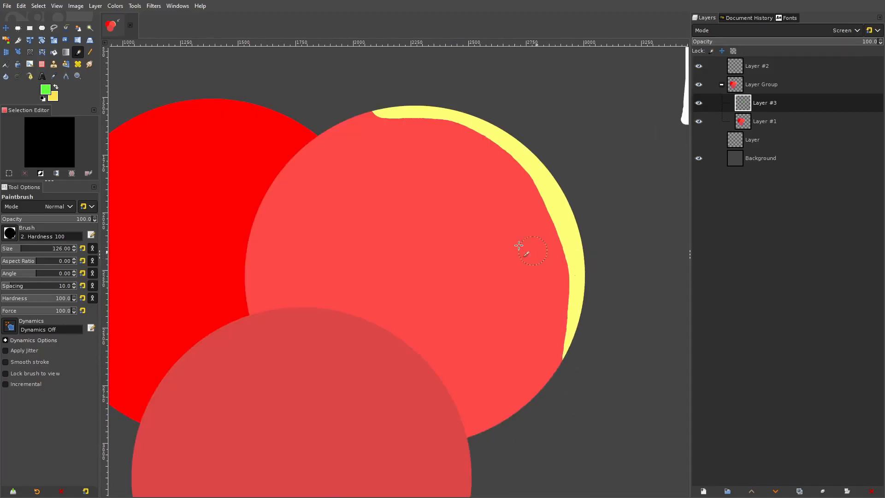
- Extend the highlight band toward the lighter circle's upper-left edge with the MyPaint Brush
click(30, 64)
drag(340, 123, 414, 121)
drag(302, 139, 489, 120)
key(ctrl+z)
key(ctrl+z)
mouse_move(401, 112)
mouse_down()
mouse_move(346, 116)
mouse_move(425, 113)
mouse_move(324, 125)
mouse_move(418, 114)
mouse_move(481, 125)
mouse_move(540, 169)
mouse_up()
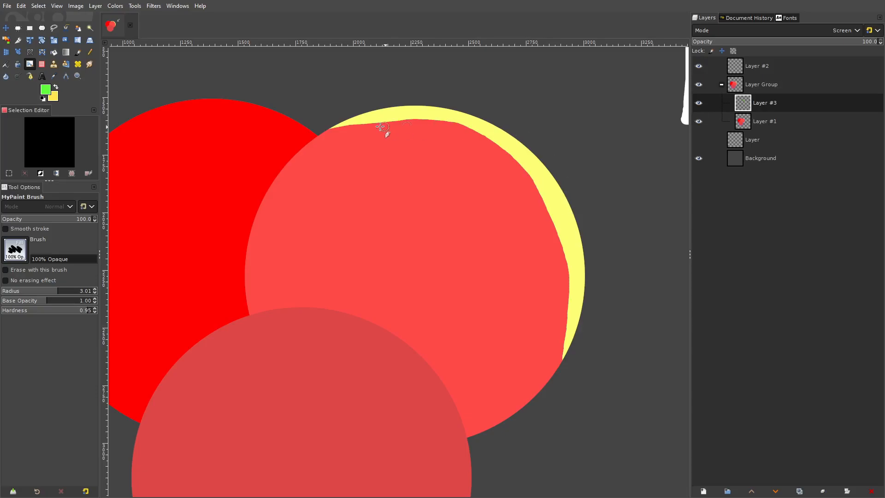
- Change the foreground color to the fully saturated green 2fff00
click(45, 95)
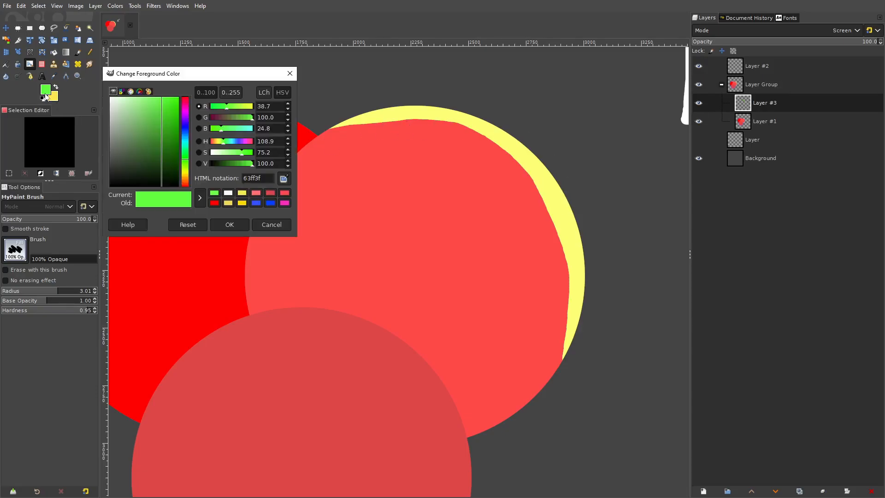
click(167, 109)
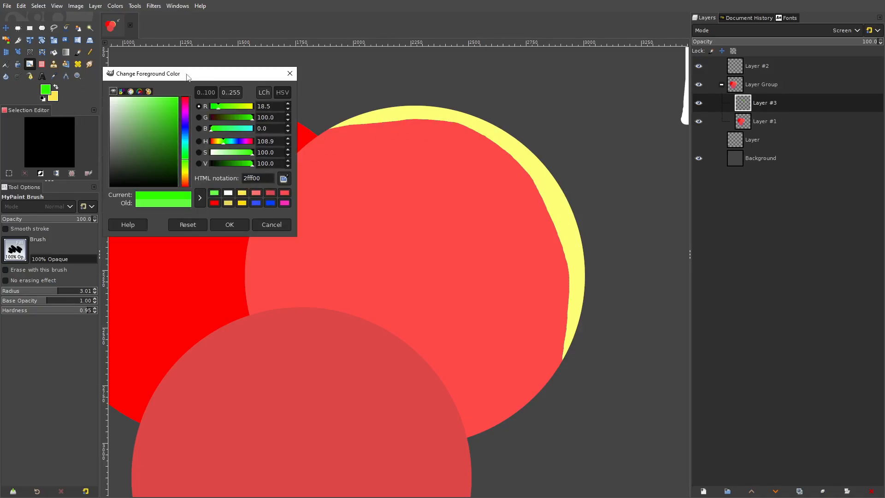
click(229, 224)
- Lower Layer #3's opacity to 51.0%
scroll(221, 120, down, 3)
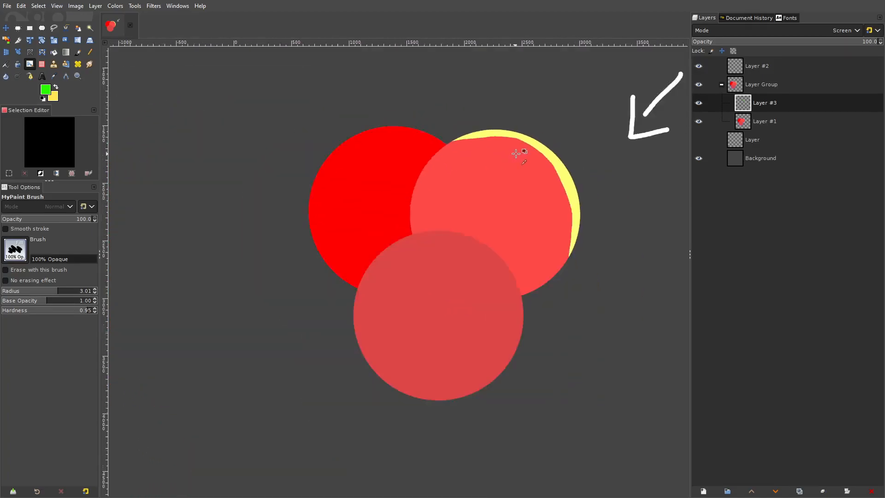
click(758, 42)
drag(758, 43, 786, 43)
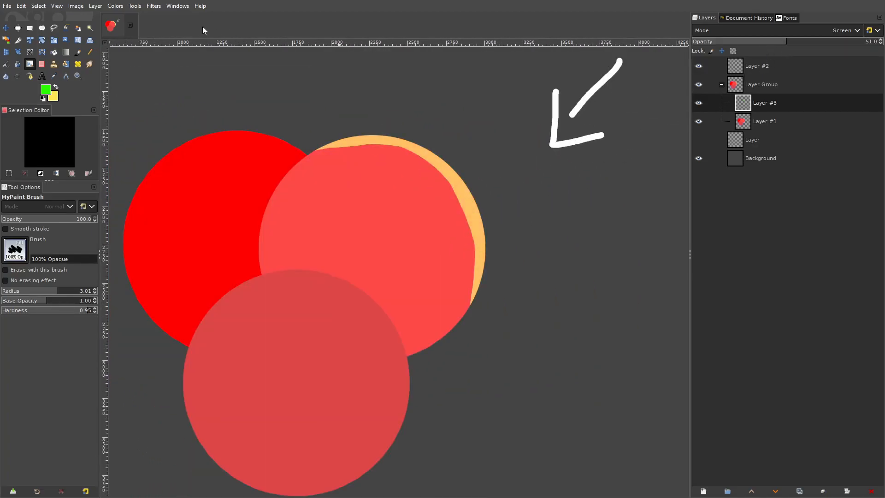
- Apply a Gaussian Blur with X and Y sizes of 98.45 to the highlight on Layer #3
click(153, 6)
mouse_move(172, 71)
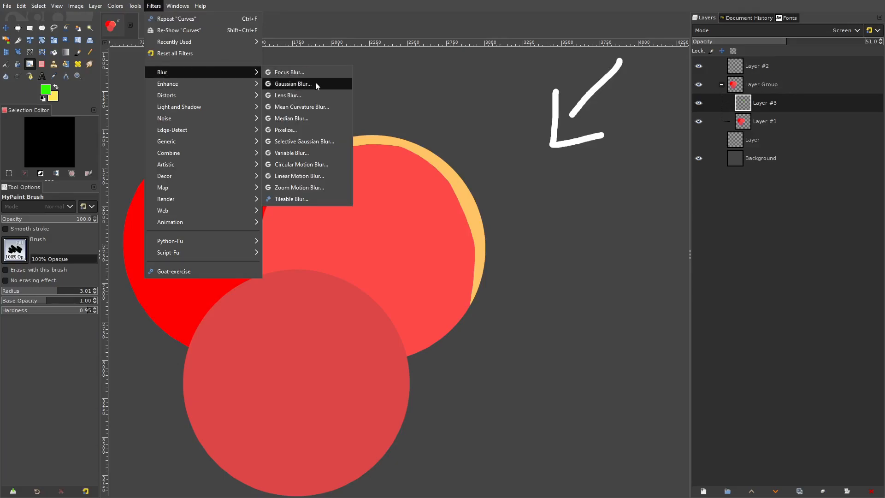
click(315, 82)
drag(110, 177, 167, 178)
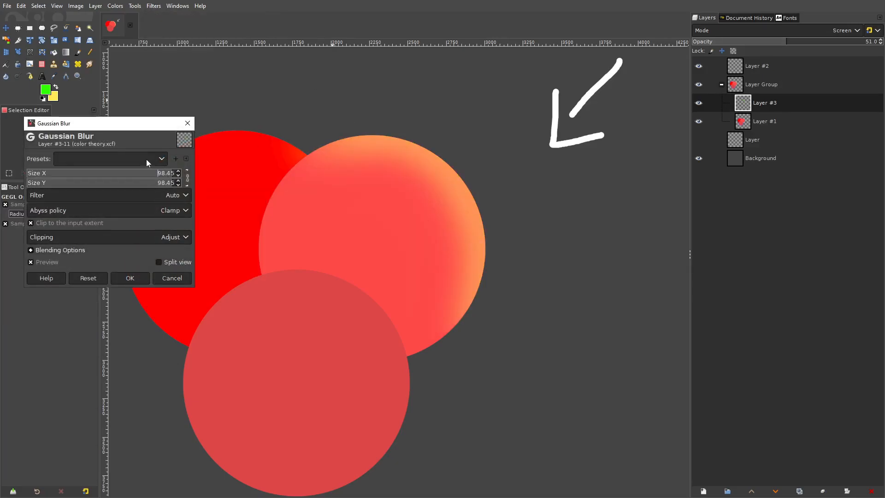
click(133, 281)
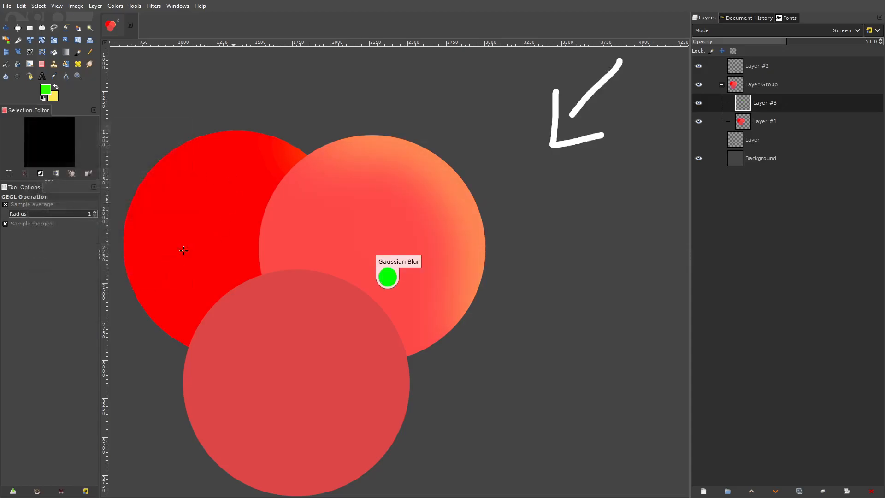
- Soften the highlight on Layer #3 again with a Gaussian Blur of 187.68 in X and Y
scroll(434, 194, down, 4)
scroll(434, 195, up, 5)
drag(240, 76, 310, 82)
click(153, 5)
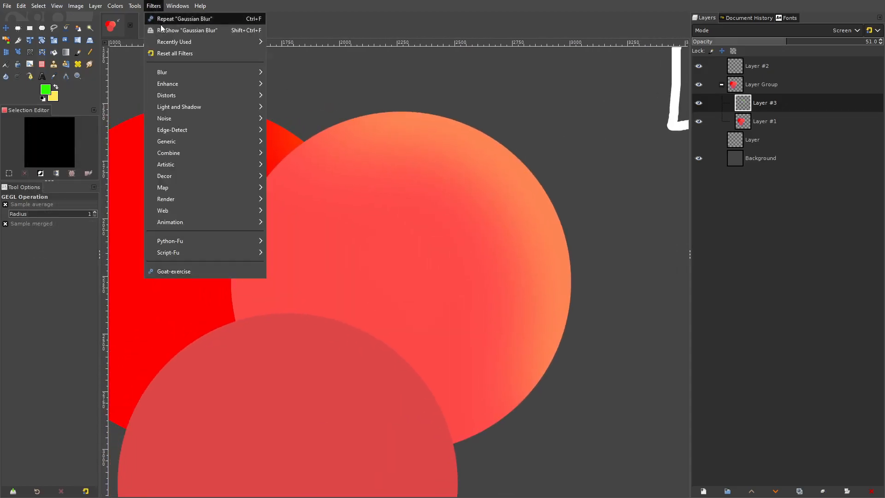
click(179, 27)
drag(268, 196, 268, 197)
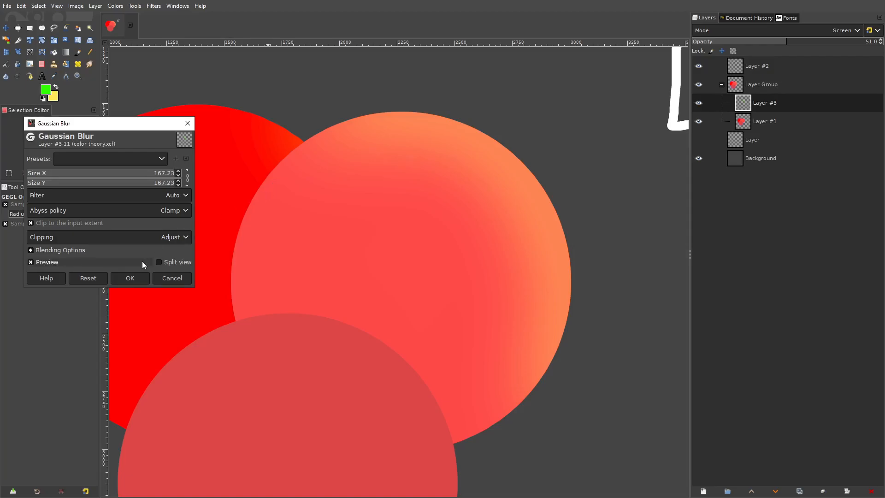
drag(138, 174, 301, 186)
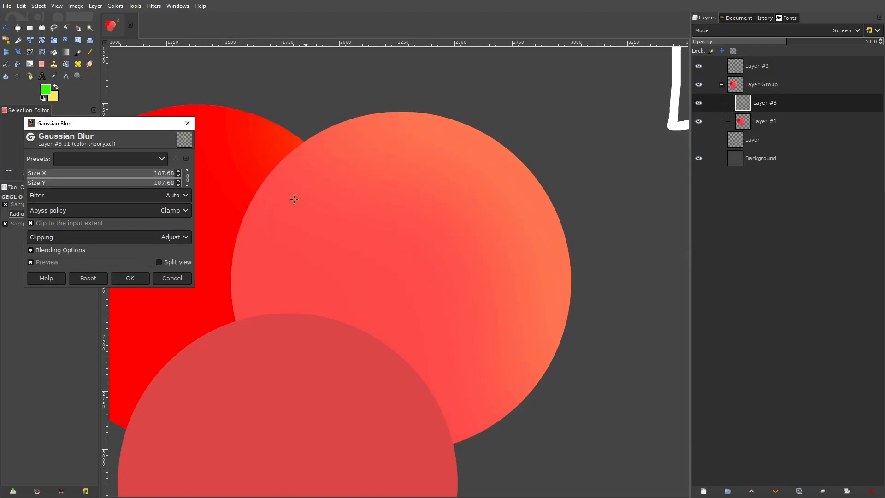
click(130, 278)
scroll(432, 203, down, 3)
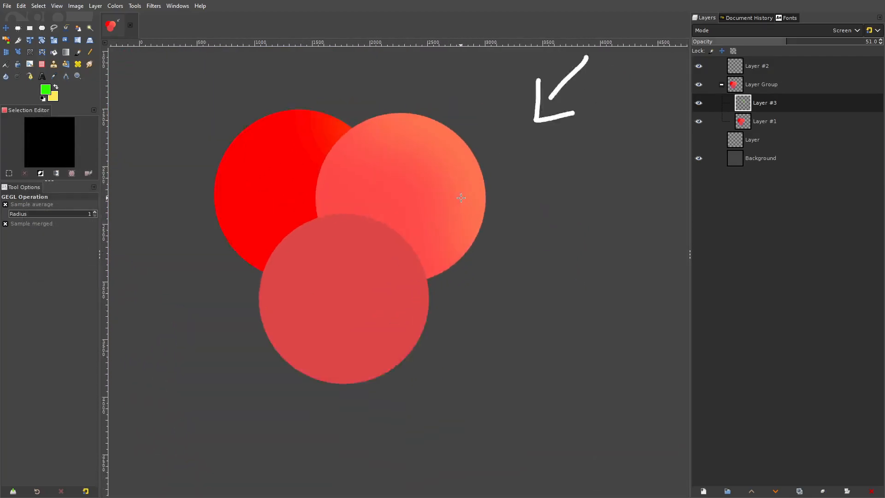
- Choose the Paintbrush and add a new layer directly above Layer #3 in the layer group
scroll(480, 206, up, 1)
key(p)
scroll(376, 101, up, 1)
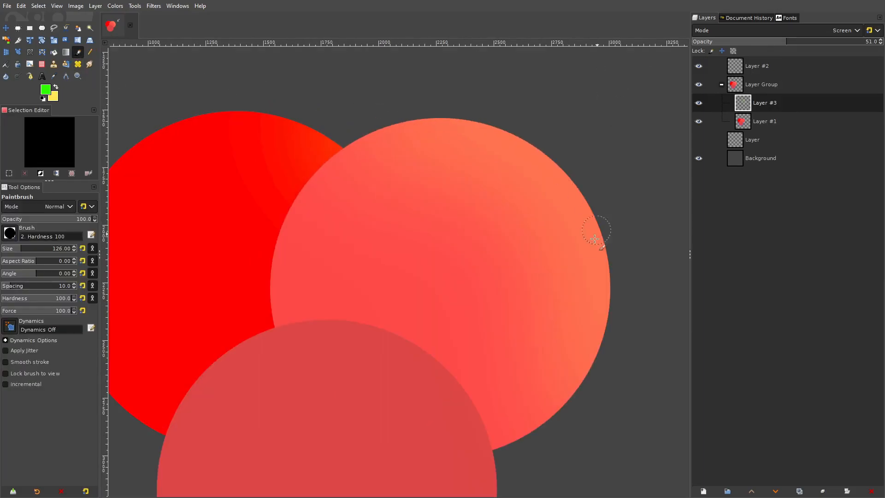
click(703, 490)
click(807, 460)
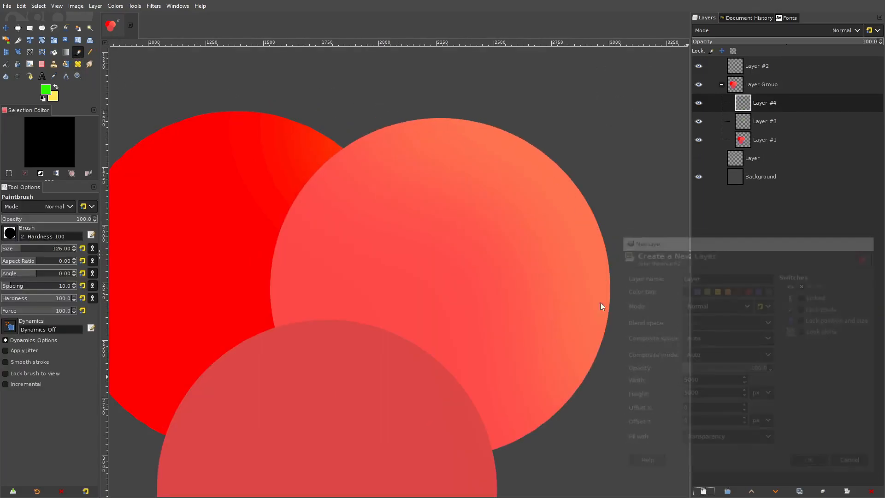
- Paint a green highlight along the lighter circle's top edge and set the new layer's mode to Screen
drag(348, 129, 479, 121)
click(760, 30)
click(752, 136)
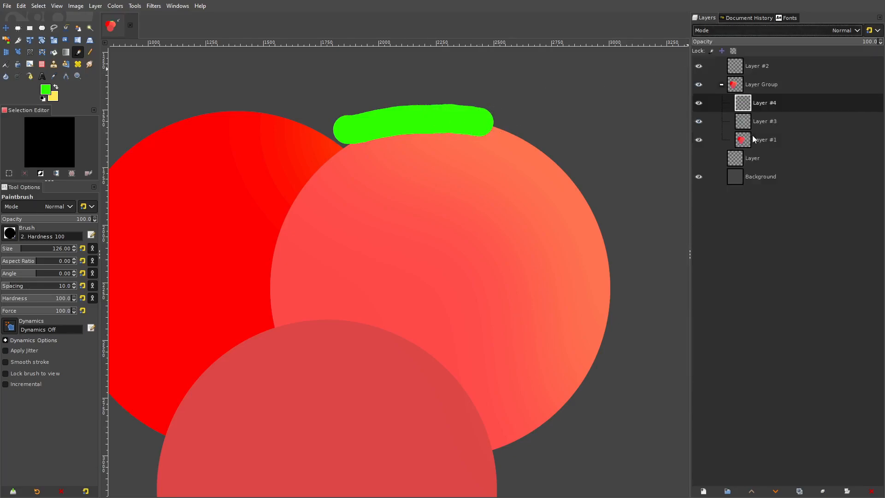
click(749, 86)
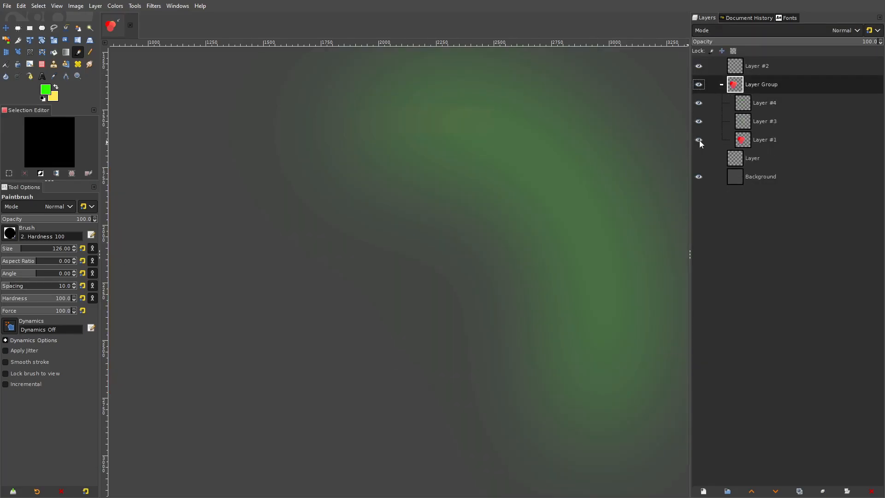
click(754, 98)
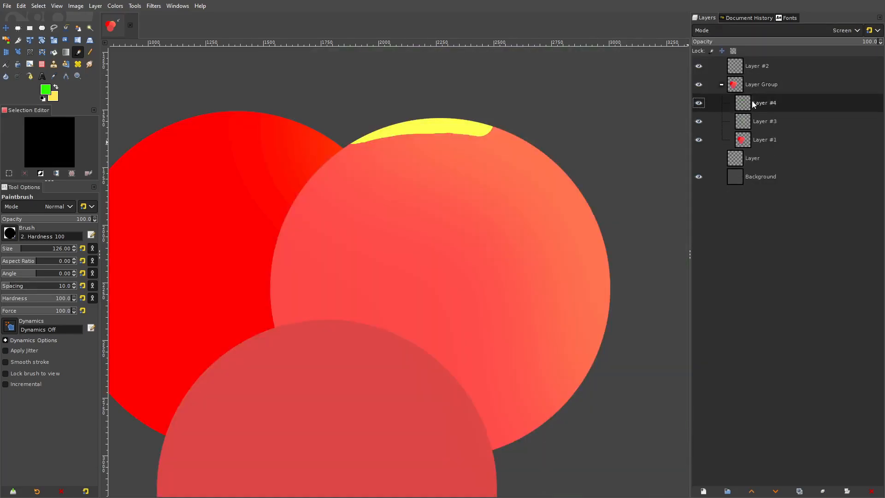
- Extend the Layer #4 highlight with the Paintbrush down along the lighter circle's right edge
mouse_move(458, 122)
mouse_down()
mouse_move(520, 135)
mouse_move(568, 181)
mouse_move(603, 266)
mouse_move(609, 310)
mouse_move(601, 387)
mouse_up()
drag(596, 331, 606, 357)
scroll(646, 211, down, 4)
scroll(646, 213, up, 4)
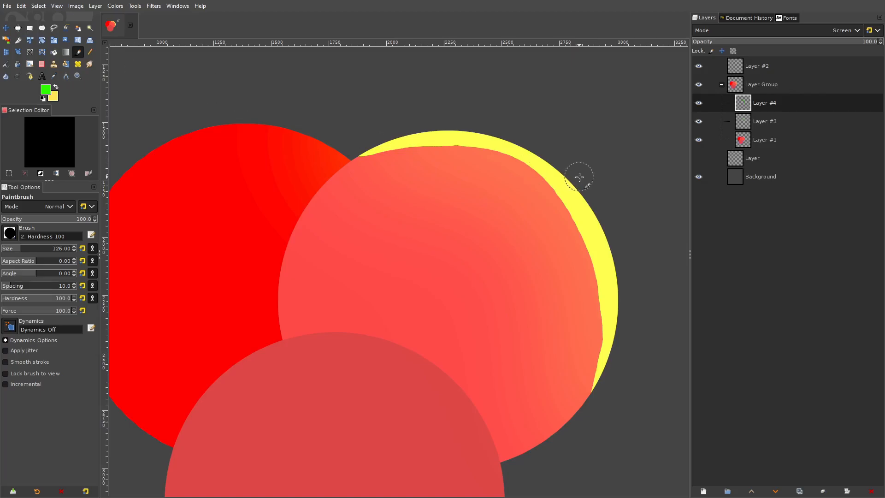
- Apply a Gaussian Blur with X and Y sizes of 29.98 to the highlight on Layer #4
click(6, 29)
mouse_move(619, 164)
mouse_down()
mouse_move(628, 172)
mouse_move(615, 165)
mouse_up()
scroll(616, 169, down, 3)
scroll(618, 193, up, 3)
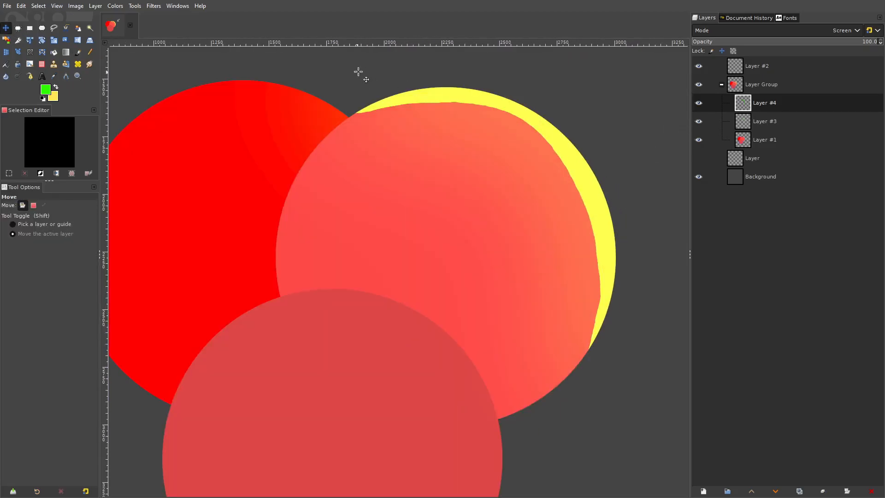
click(153, 6)
mouse_move(181, 73)
click(336, 85)
drag(66, 172, 70, 173)
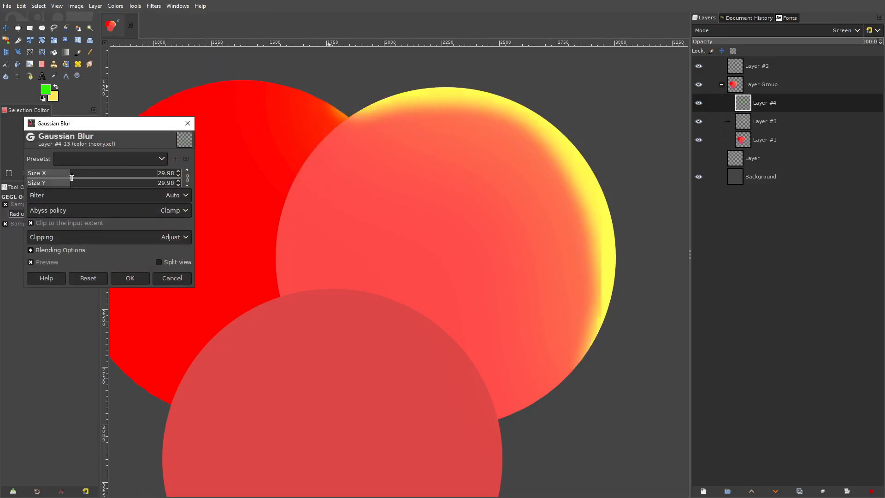
click(130, 278)
- Return to the Paintbrush and add another new layer above Layer #4 in the layer group
click(42, 64)
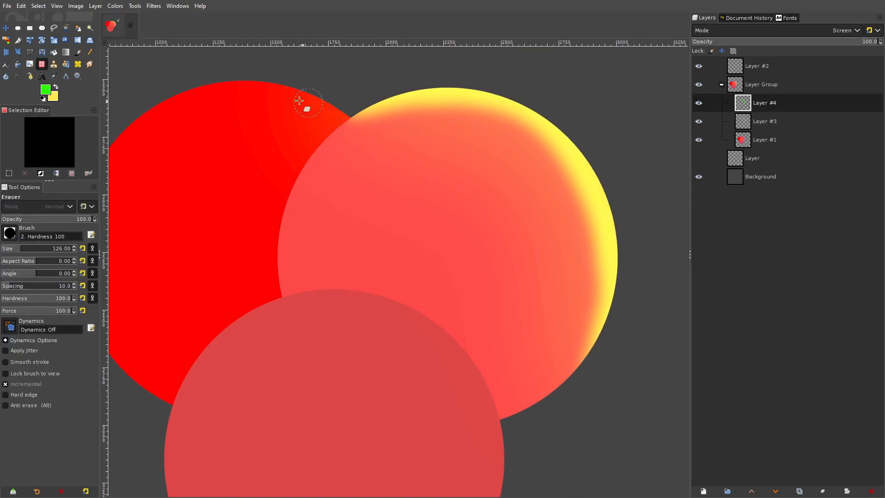
scroll(163, 74, left, 3)
click(77, 53)
click(96, 5)
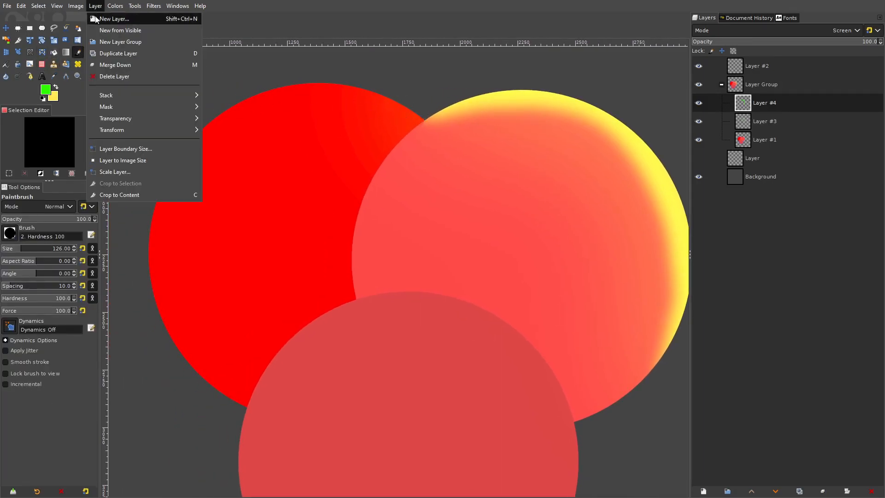
click(106, 17)
click(509, 365)
- Paint a green highlight along the saturated red circle's top and left edge and set its layer mode to Screen
drag(398, 215, 544, 261)
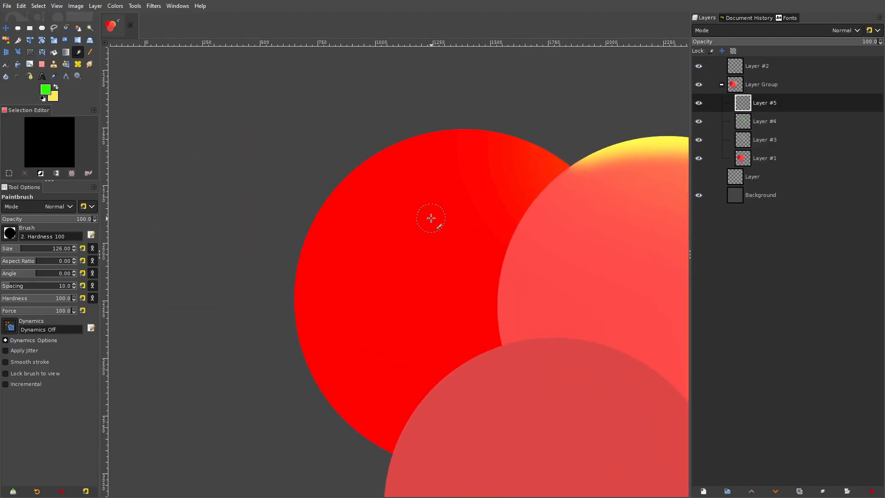
mouse_move(605, 147)
mouse_down()
mouse_move(500, 143)
mouse_move(404, 198)
mouse_move(357, 300)
mouse_move(378, 441)
mouse_up()
click(845, 30)
click(724, 139)
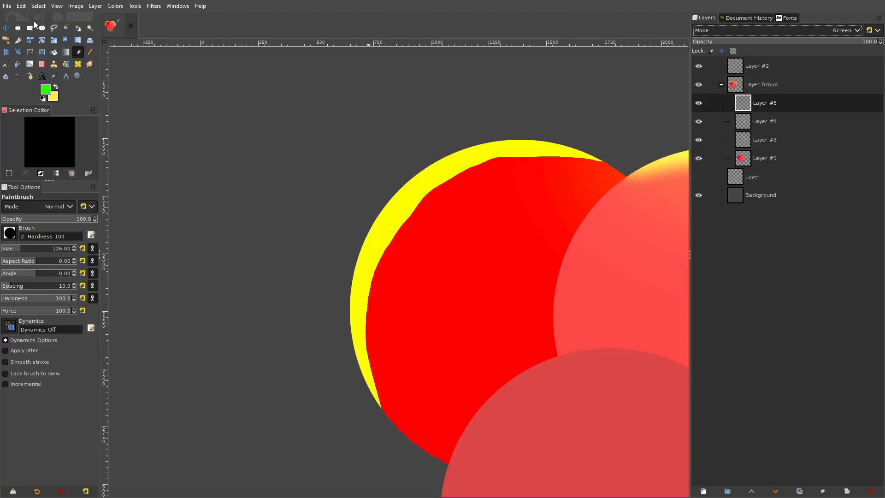
- Lower Layer #5's opacity to 45.0%
click(6, 28)
drag(458, 172, 456, 170)
drag(527, 129, 433, 119)
click(776, 42)
- Apply a strong Gaussian Blur to the highlight on Layer #5 so it fades smoothly across the saturated circle
click(157, 6)
mouse_move(242, 69)
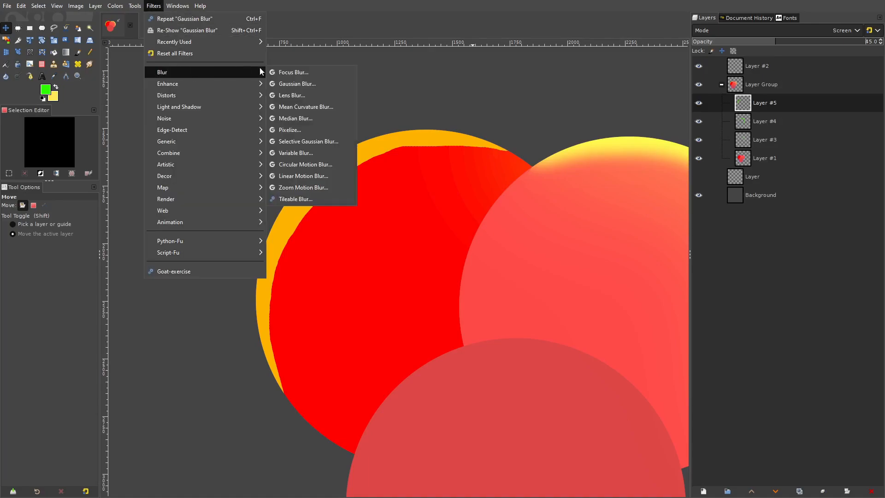
click(290, 83)
drag(159, 180, 260, 178)
click(127, 278)
scroll(422, 203, down, 5)
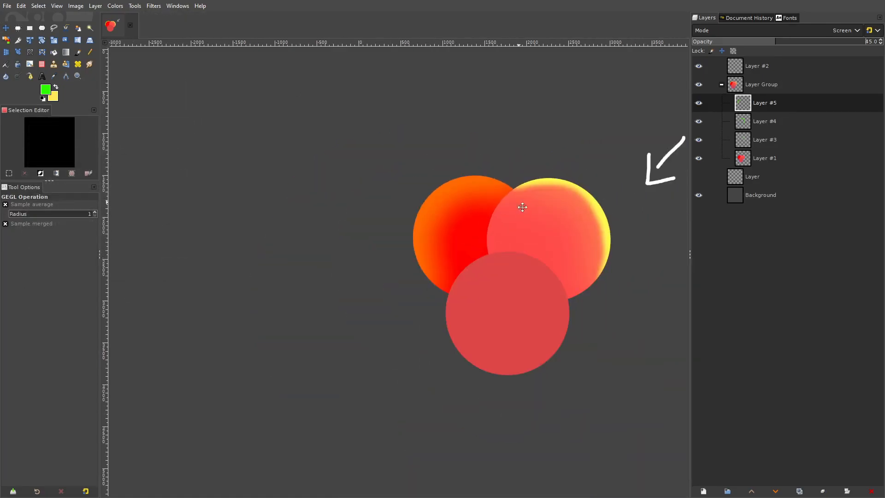
- Hide Layer #4 so only the softer Layer #3 highlight shows on the lighter circle
scroll(462, 213, up, 4)
drag(463, 213, 547, 206)
click(699, 121)
scroll(491, 174, down, 3)
scroll(504, 183, up, 3)
scroll(566, 172, up, 2)
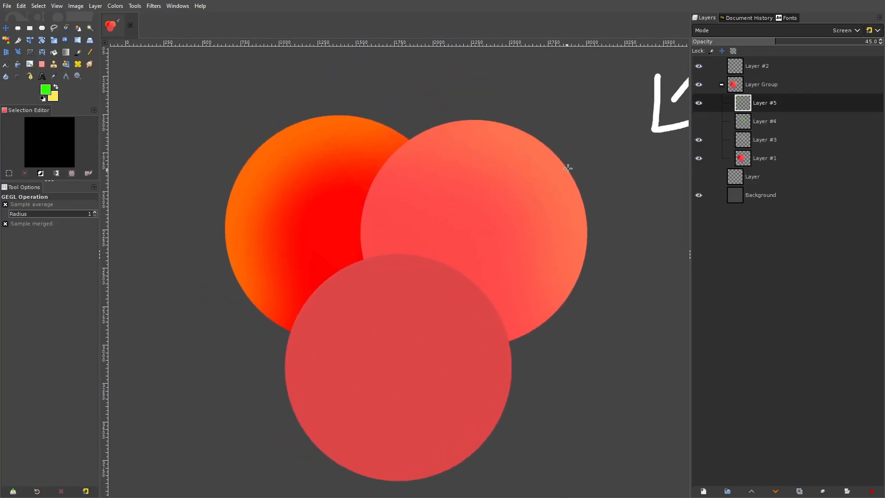
- Compare the soft highlights on the saturated red circle and the lighter red circle
scroll(565, 172, up, 3)
scroll(422, 205, down, 2)
scroll(435, 196, down, 1)
drag(345, 210, 530, 197)
scroll(530, 198, up, 1)
drag(344, 196, 305, 182)
scroll(422, 196, right, 1)
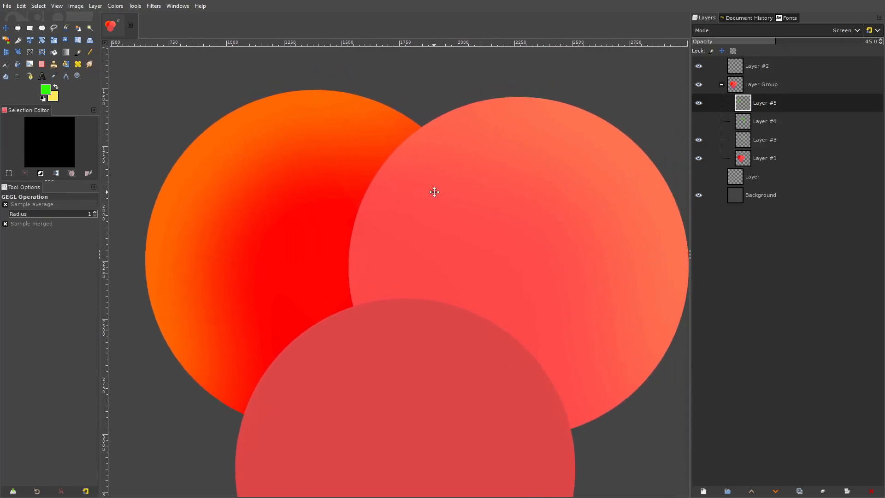
drag(488, 142, 515, 130)
drag(472, 183, 372, 178)
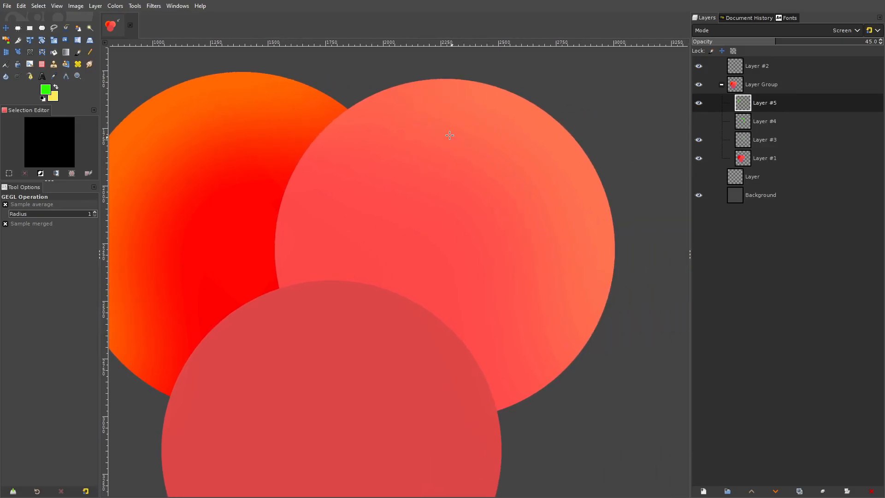
scroll(465, 152, left, 4)
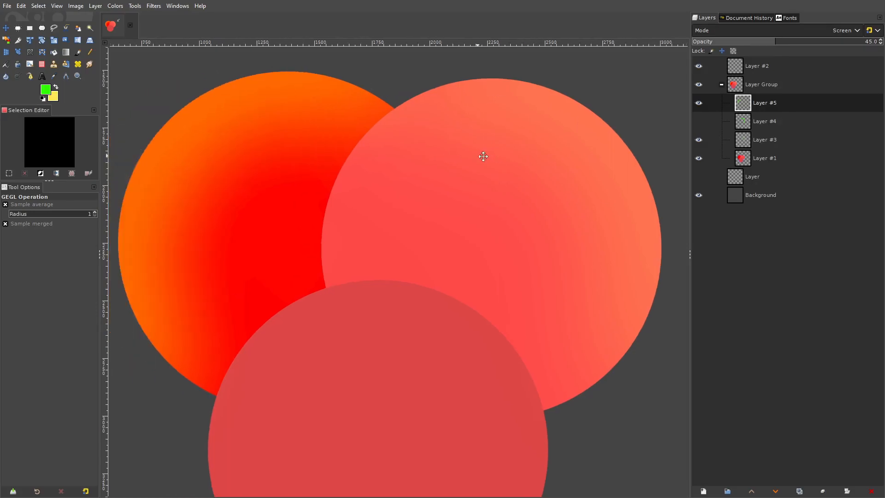
- Compare the opacities of Layer #3 and Layer #5, and lower Layer #5's opacity to 40.8%
click(773, 123)
click(767, 137)
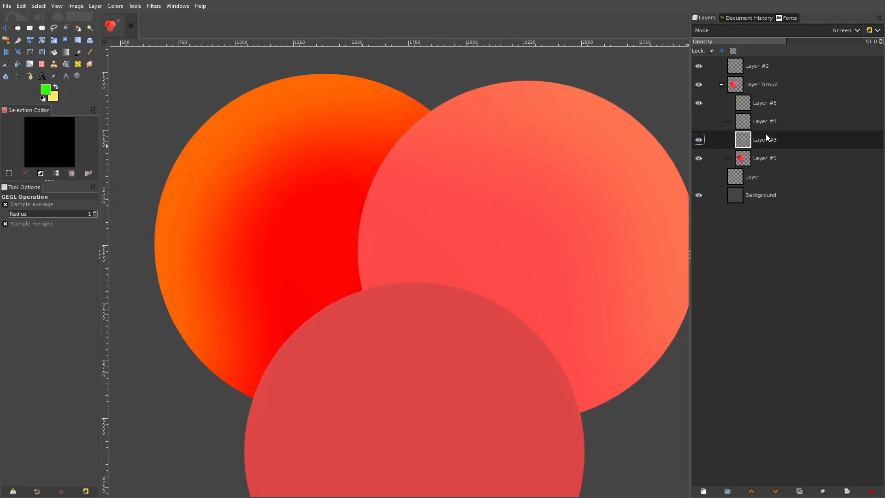
click(777, 101)
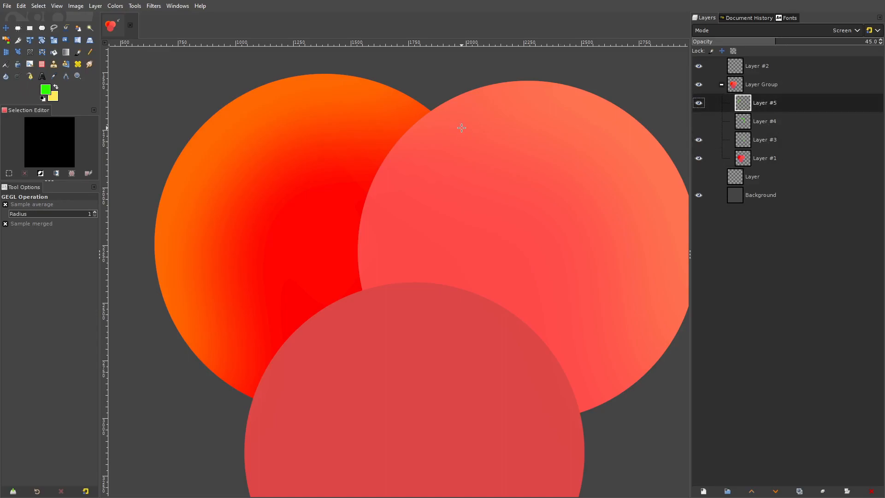
scroll(461, 127, down, 1)
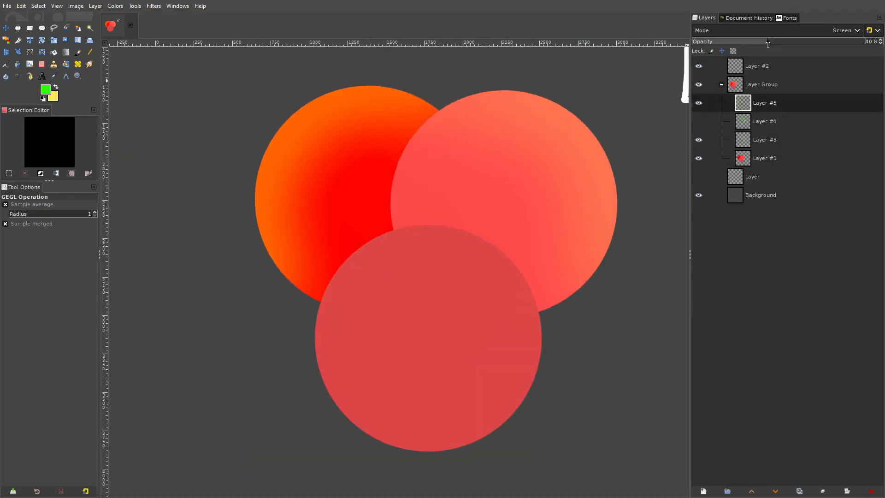
- Examine the highlight gradients on both upper circles up close and from afar, comparing how strongly the color shifts toward orange
scroll(387, 148, up, 5)
scroll(438, 147, down, 3)
scroll(471, 168, up, 1)
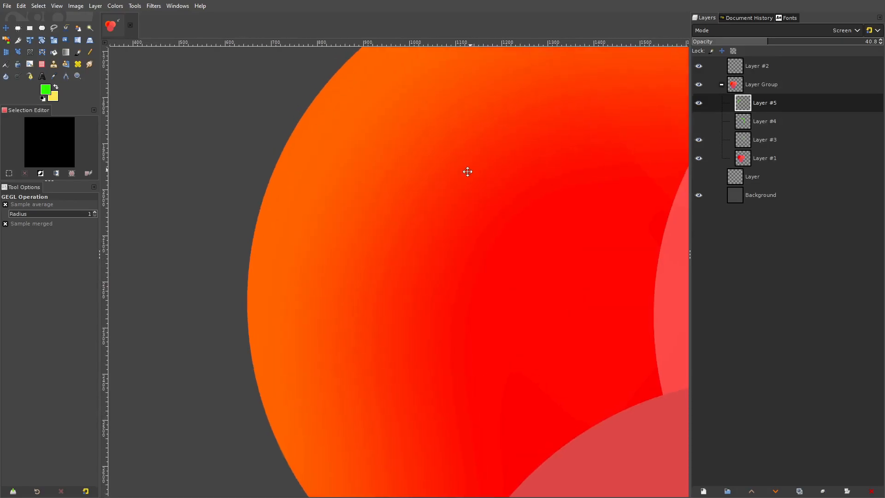
drag(470, 168, 436, 189)
drag(460, 224, 302, 171)
scroll(388, 174, down, 2)
drag(505, 184, 273, 206)
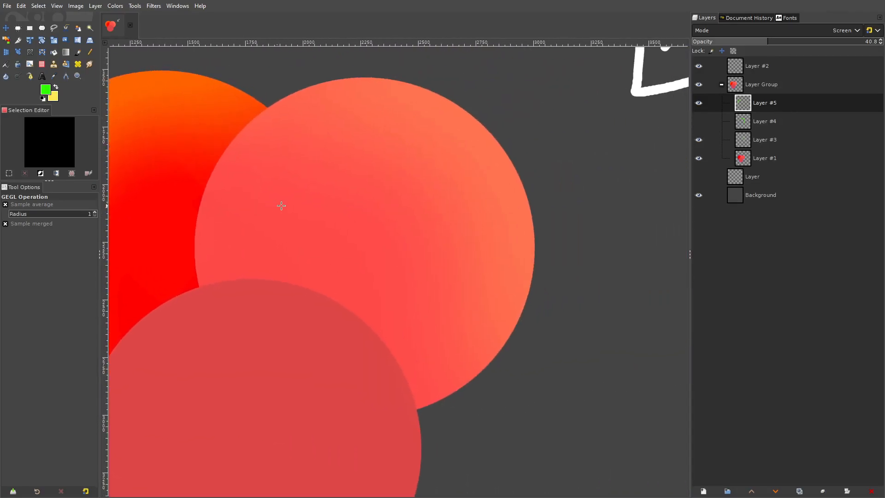
scroll(363, 178, up, 2)
drag(363, 178, 306, 154)
scroll(357, 216, down, 1)
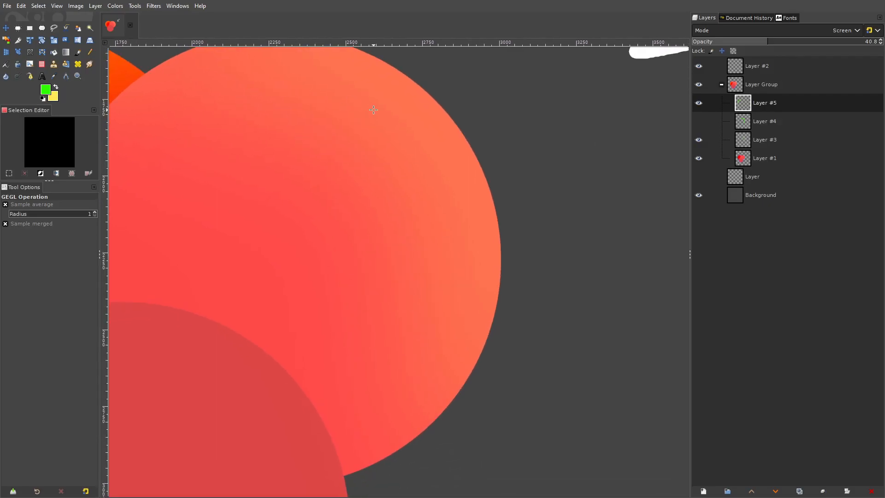
drag(369, 108, 683, 137)
scroll(537, 147, down, 1)
drag(399, 156, 583, 182)
scroll(506, 183, up, 1)
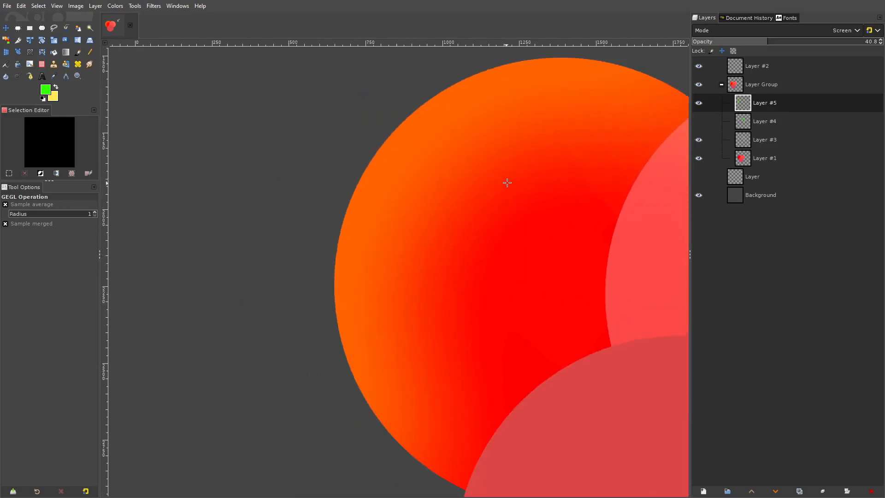
scroll(515, 180, down, 3)
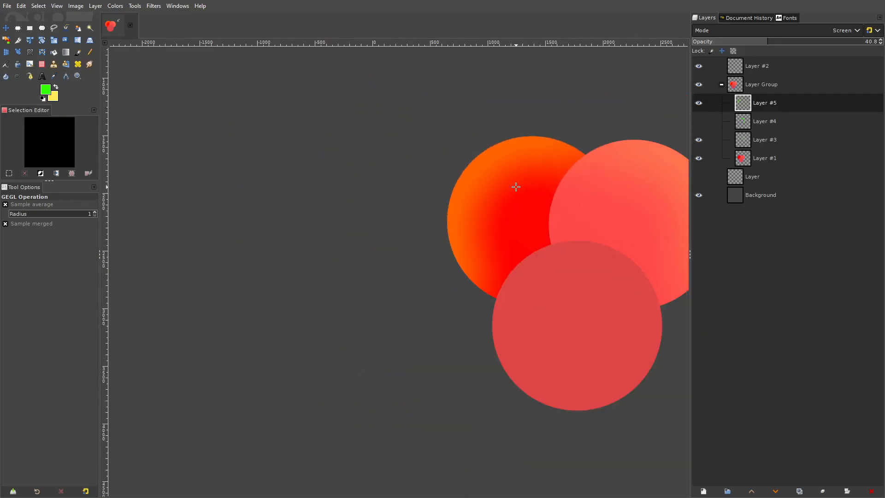
drag(515, 184, 411, 185)
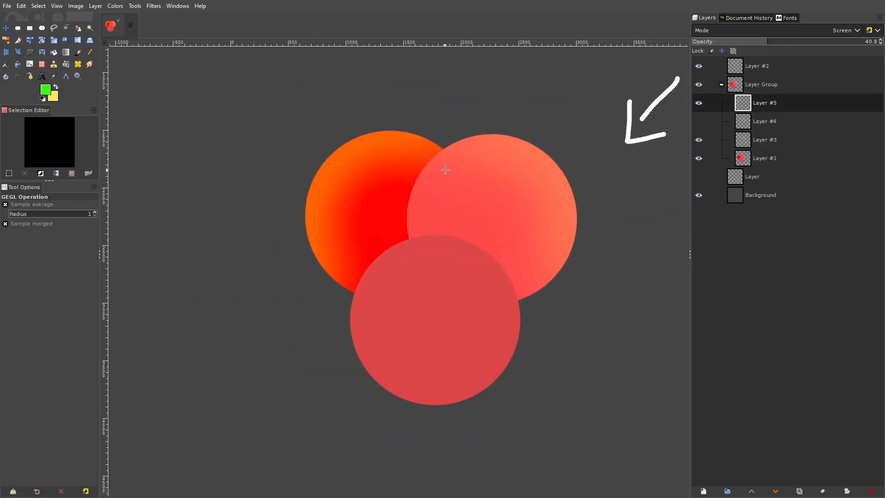
drag(562, 186, 436, 282)
scroll(460, 194, up, 4)
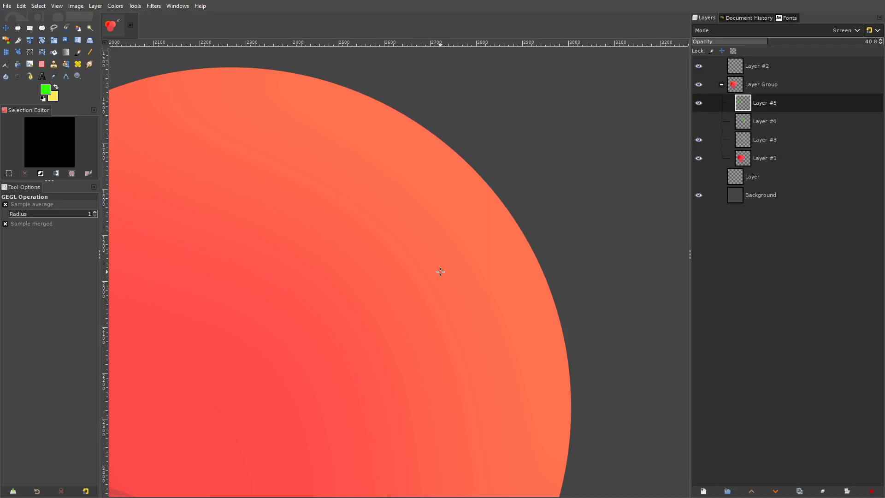
drag(198, 222, 792, 92)
drag(388, 145, 541, 272)
drag(563, 192, 576, 194)
scroll(576, 195, down, 2)
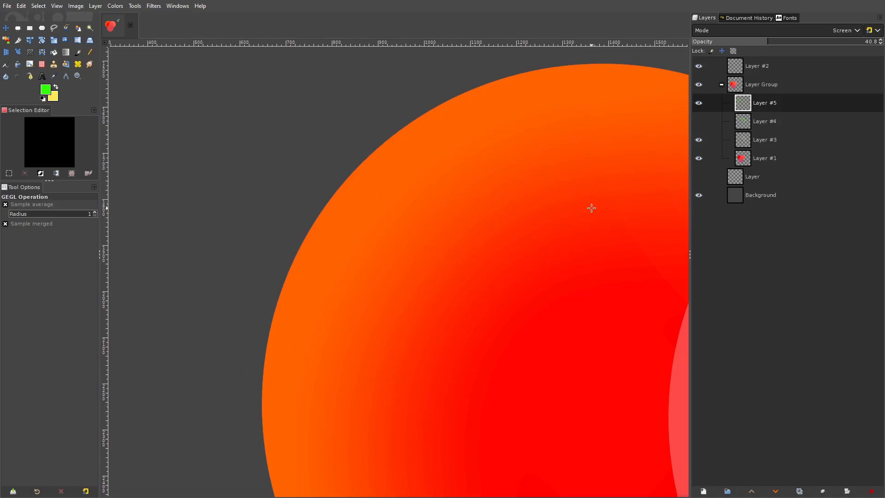
drag(579, 233, 412, 220)
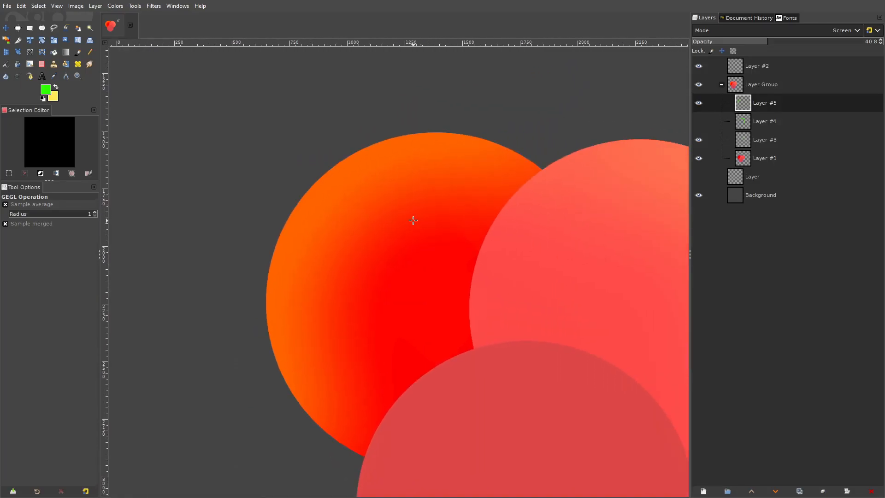
scroll(405, 194, down, 2)
- Delete the layer group containing the red circles and their highlight layers
click(745, 78)
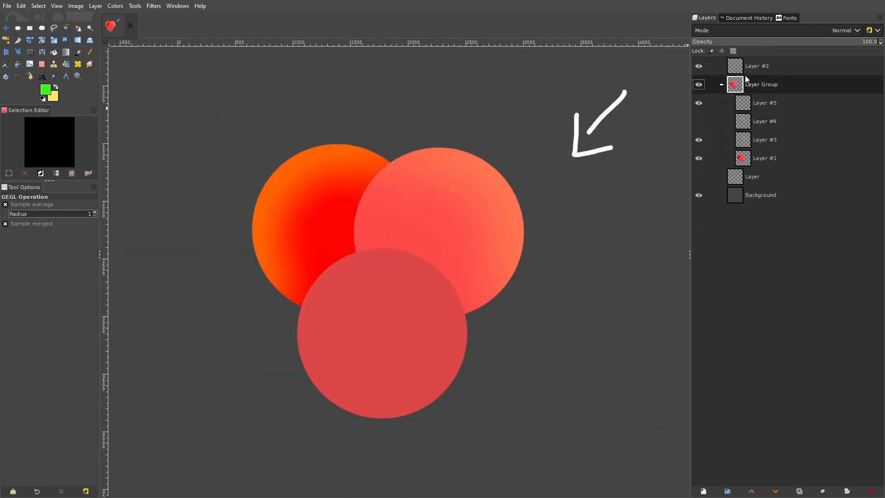
click(871, 491)
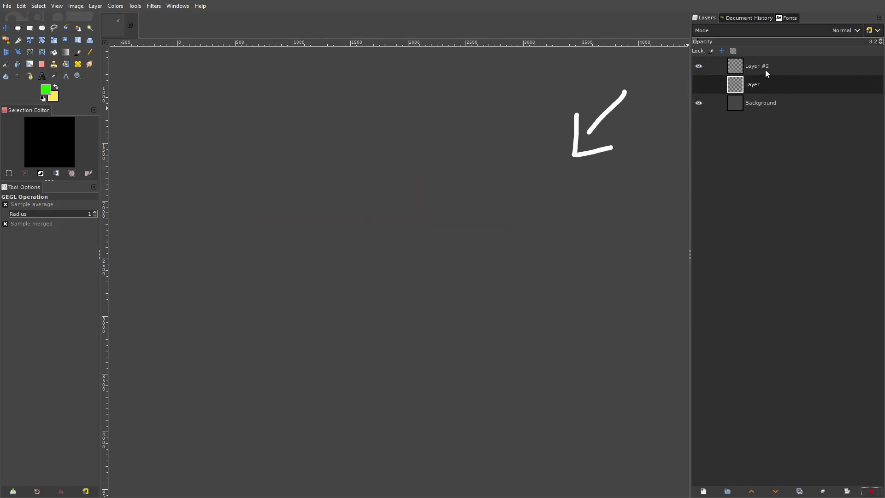
- Delete Layer #2, which holds the hand-drawn white arrow
click(765, 70)
click(871, 490)
scroll(479, 244, down, 2)
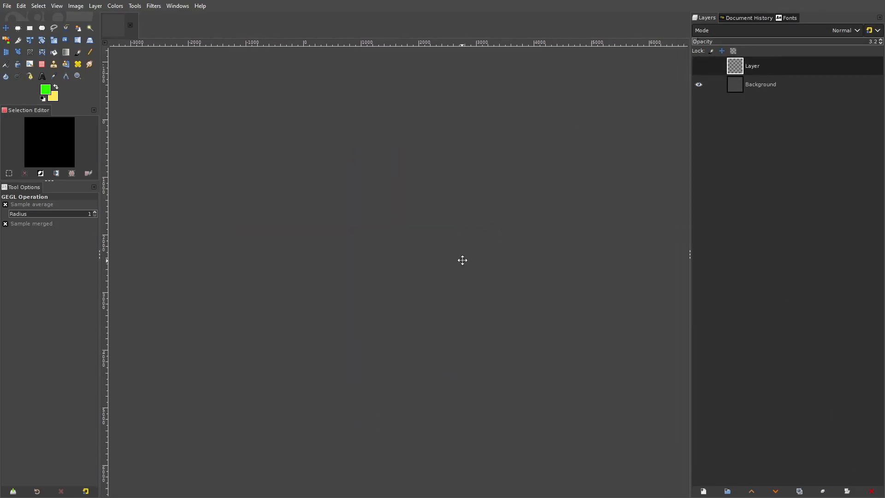
- Set up the Paintbrush with the light yellow foreground color ffe856 and a brush size of 1944
click(78, 52)
click(42, 100)
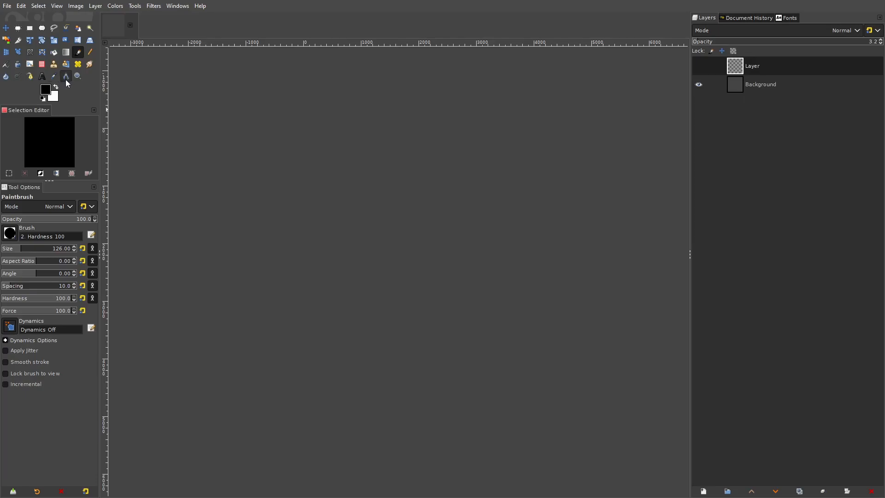
drag(468, 226, 418, 250)
scroll(417, 249, up, 1)
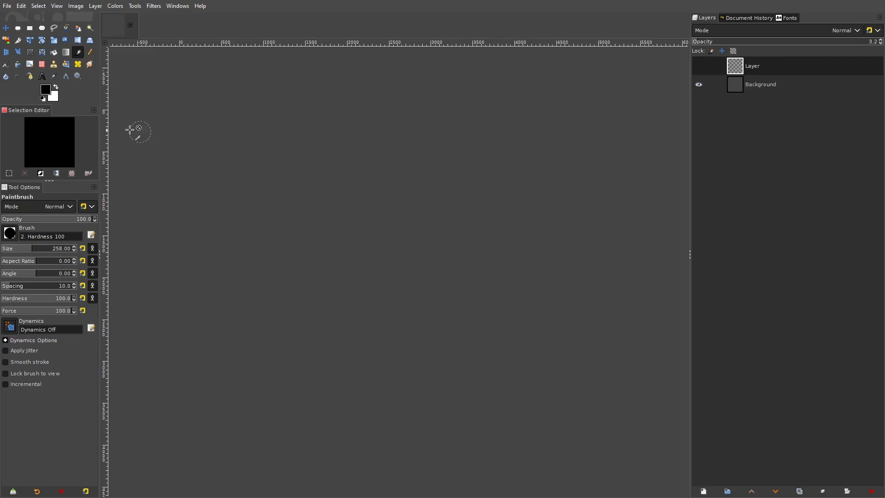
click(47, 90)
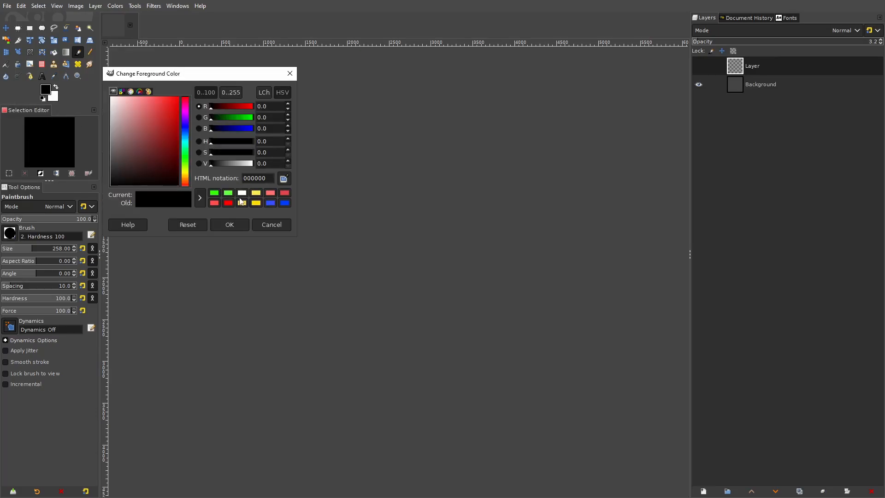
click(256, 194)
click(226, 226)
drag(45, 248, 105, 250)
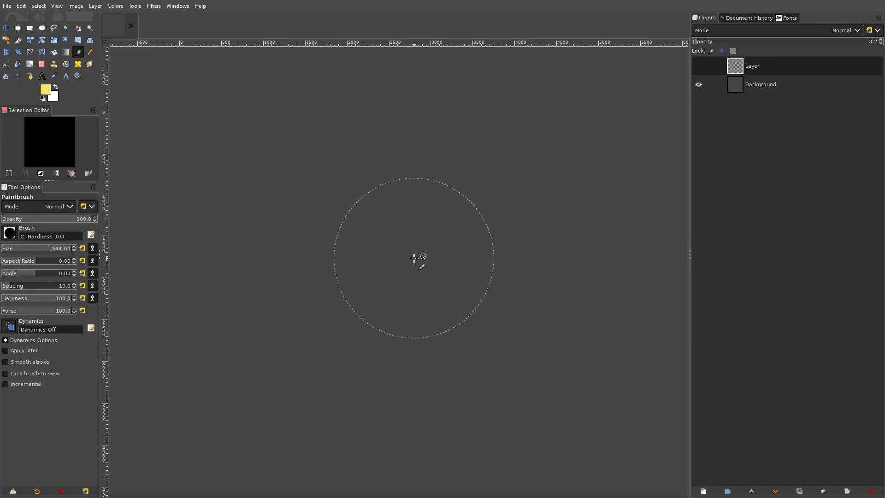
- Add a new transparent layer and paint one large yellow circle near the middle of the canvas
click(700, 65)
click(698, 67)
click(703, 491)
click(813, 464)
click(398, 248)
- Add another transparent layer above the circle, and set the paint color to black and the brush size to 192
click(711, 491)
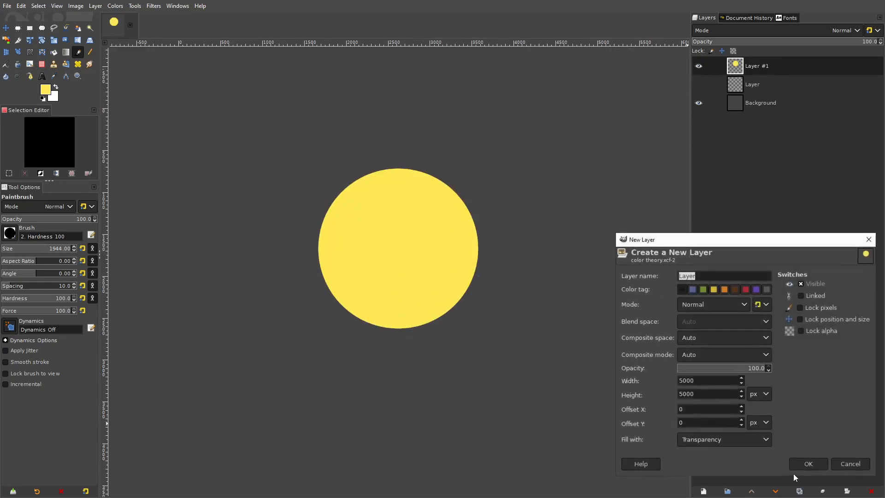
click(808, 464)
click(46, 90)
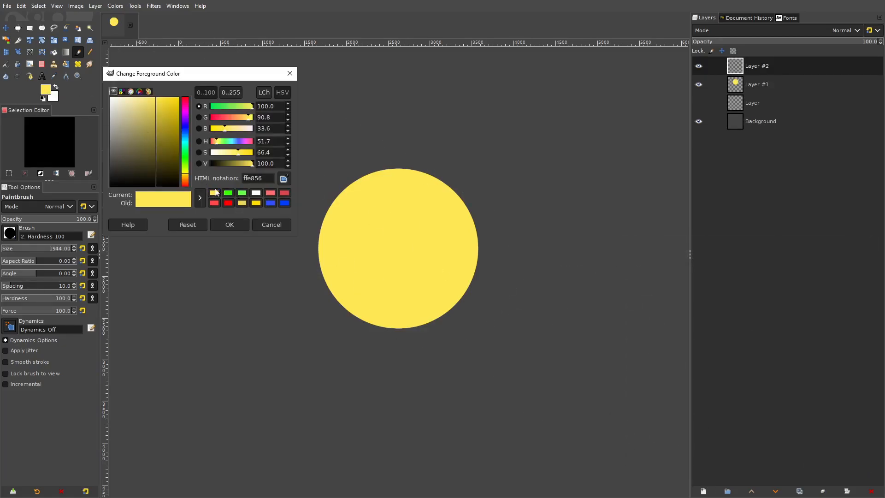
drag(151, 151, 147, 189)
click(229, 225)
click(27, 248)
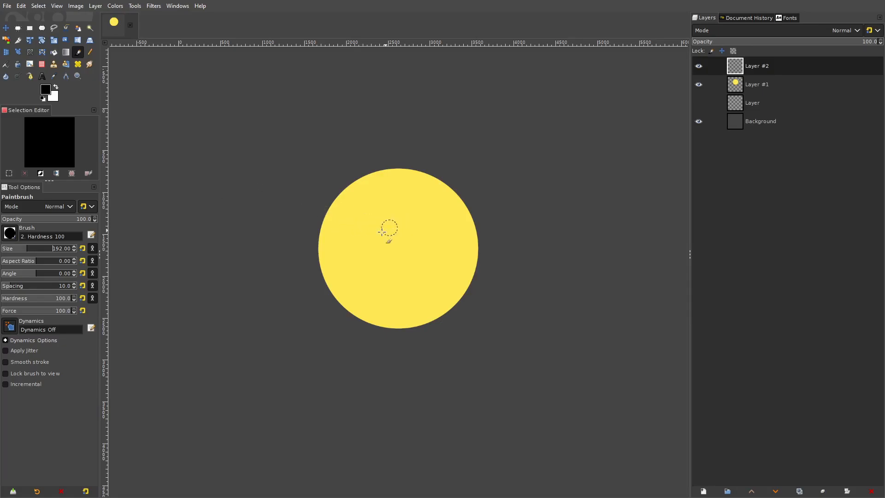
scroll(391, 227, up, 1)
- Put both circle layers into a new layer group and set Layer #2's blend mode to Hard light
right_click(757, 86)
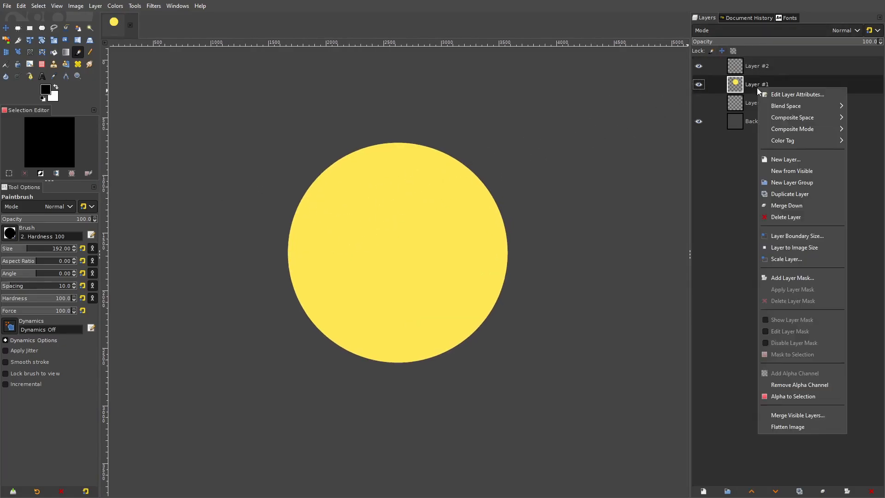
click(793, 181)
drag(754, 97, 758, 85)
click(843, 30)
click(731, 267)
- Paint a black crescent shadow along the lower-left edge of the yellow circle on Layer #2
scroll(295, 184, up, 1)
mouse_move(337, 161)
mouse_down()
mouse_move(305, 256)
mouse_move(306, 216)
mouse_move(313, 191)
mouse_move(298, 308)
mouse_move(306, 253)
mouse_move(308, 329)
mouse_move(309, 286)
mouse_move(367, 383)
mouse_move(478, 422)
mouse_move(512, 405)
mouse_up()
mouse_move(341, 364)
mouse_down()
mouse_move(315, 331)
mouse_move(456, 383)
mouse_move(580, 358)
mouse_move(498, 380)
mouse_move(374, 360)
mouse_move(310, 310)
mouse_up()
mouse_move(333, 324)
mouse_down()
mouse_move(316, 278)
mouse_move(351, 143)
mouse_move(340, 302)
mouse_move(458, 399)
mouse_move(357, 333)
mouse_move(512, 378)
mouse_up()
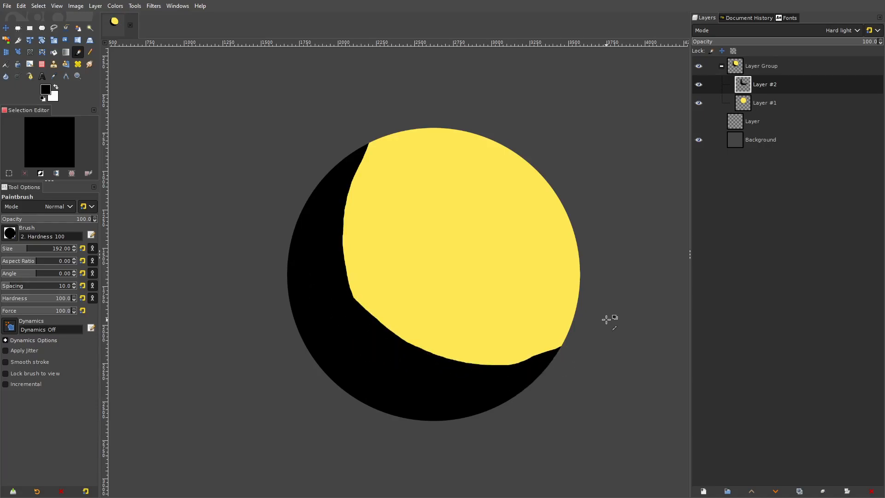
ctrl+scroll(608, 318, down, 1)
- Lower the opacity of the black shadow layer to 70.3%
click(5, 28)
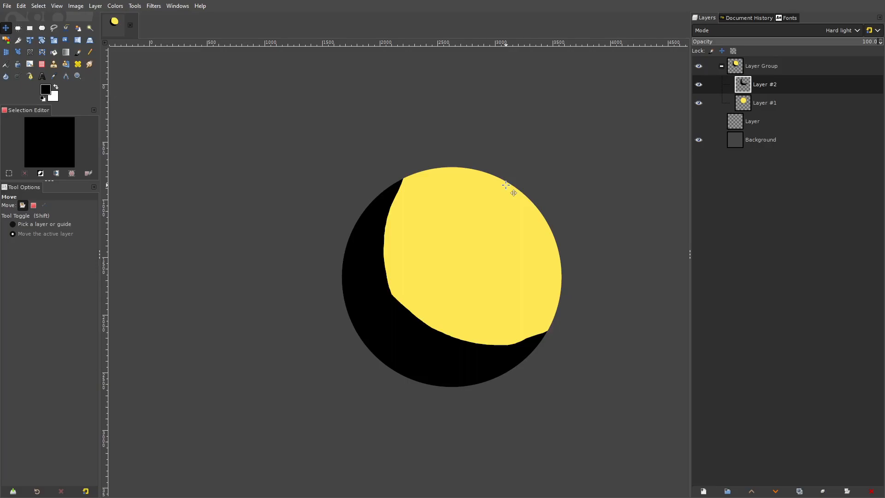
click(795, 42)
drag(826, 44, 880, 43)
click(821, 45)
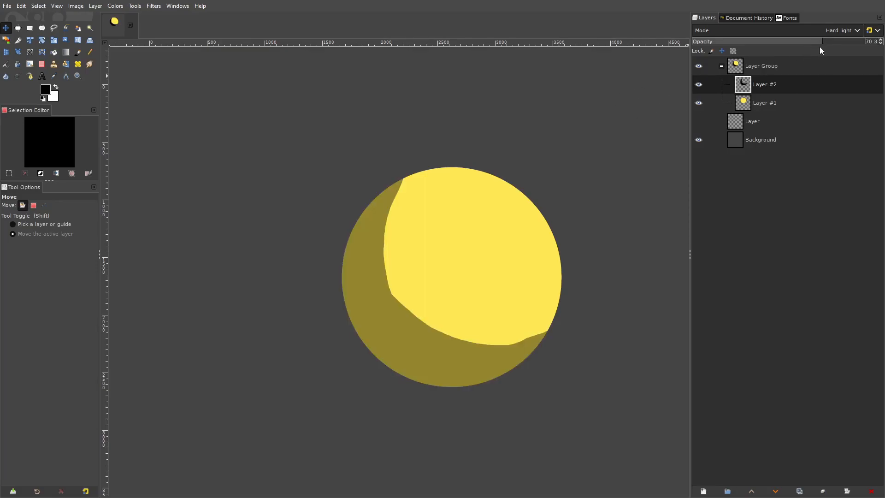
- Smooth the shadow's inner edge with a 1000-pixel Eraser
scroll(589, 118, down, 2)
scroll(589, 118, left, 2)
click(41, 64)
drag(41, 248, 76, 248)
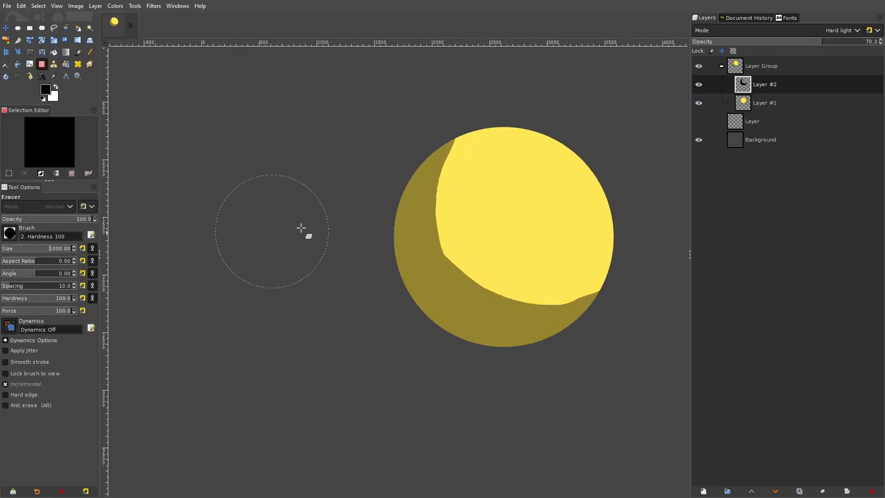
mouse_move(517, 181)
mouse_down()
mouse_move(495, 177)
mouse_move(484, 210)
mouse_move(495, 235)
mouse_move(524, 252)
mouse_move(566, 254)
mouse_move(603, 231)
mouse_up()
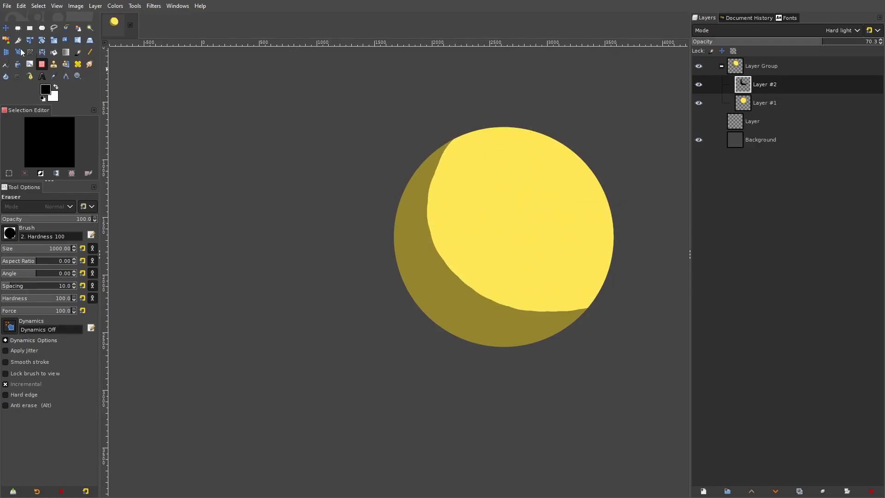
- Duplicate the shaded circle's layer group, place the two circles side by side, and stack the original group above the copy
click(6, 28)
right_click(760, 66)
click(781, 172)
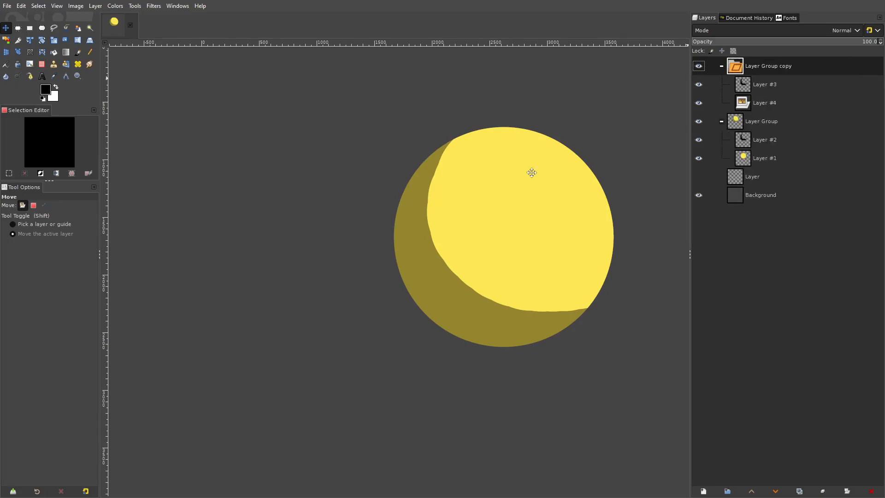
drag(539, 165, 432, 174)
drag(254, 167, 391, 175)
click(746, 116)
drag(502, 178, 424, 188)
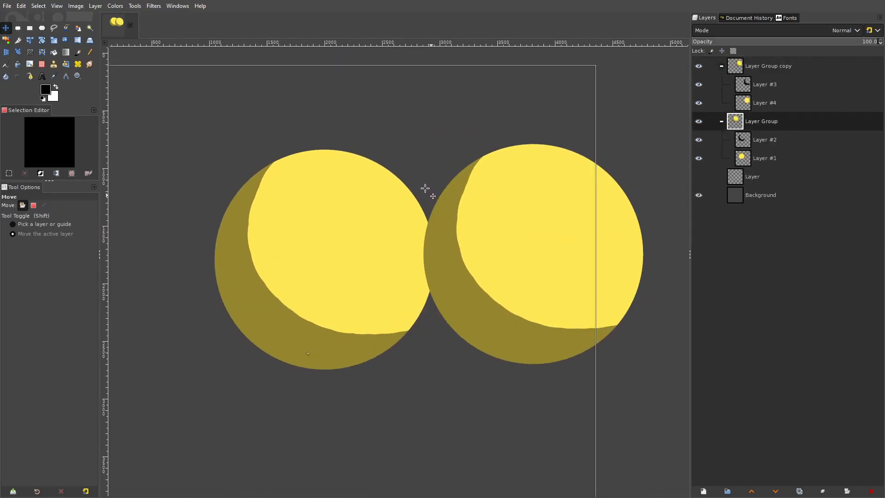
drag(742, 120, 766, 68)
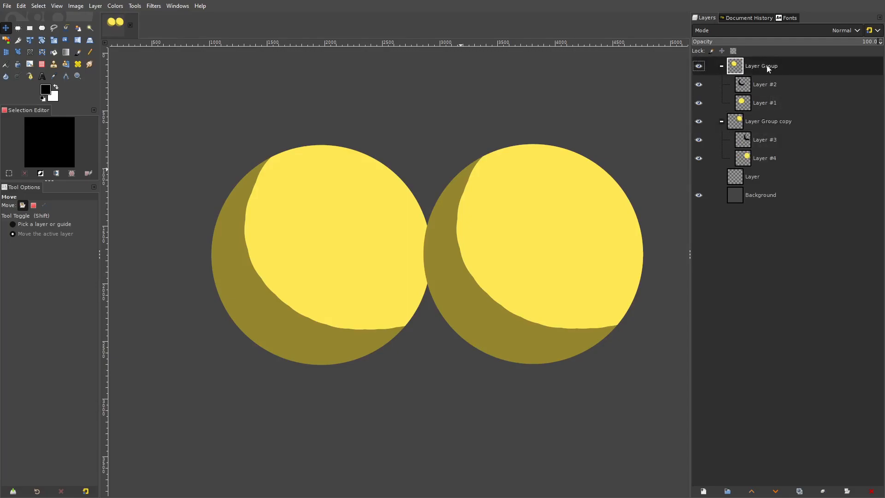
- Identify the shadow layers of both circles by toggling the visibility of Layer #2 and Layer #3
click(761, 145)
click(719, 87)
click(698, 84)
click(699, 85)
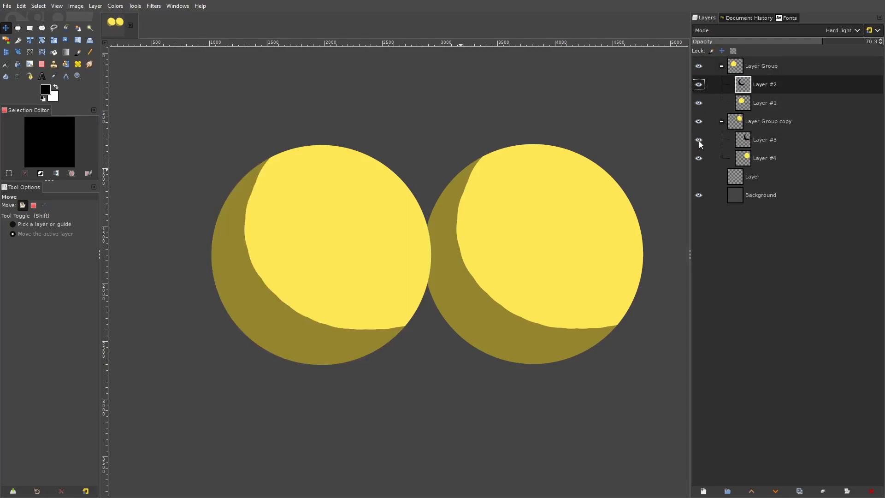
click(699, 140)
click(699, 140)
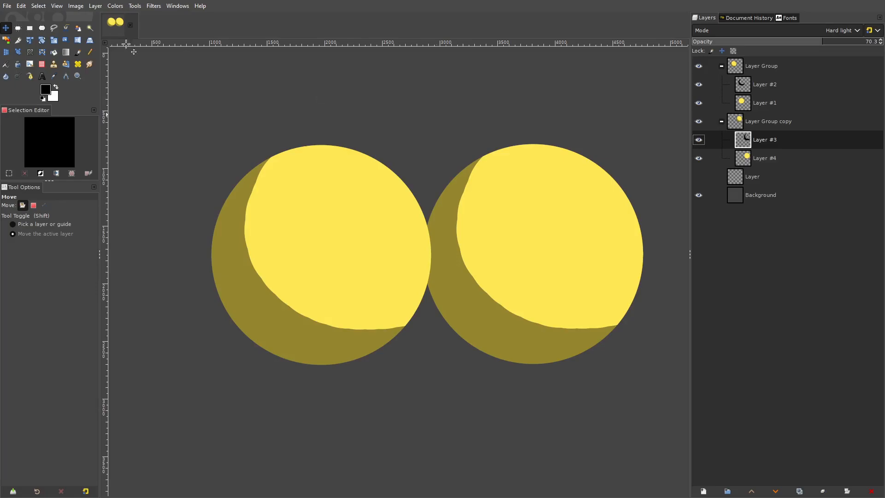
- Colorize Layer #3, the copied circle's shadow, with a pink hue of 0.8721
click(115, 6)
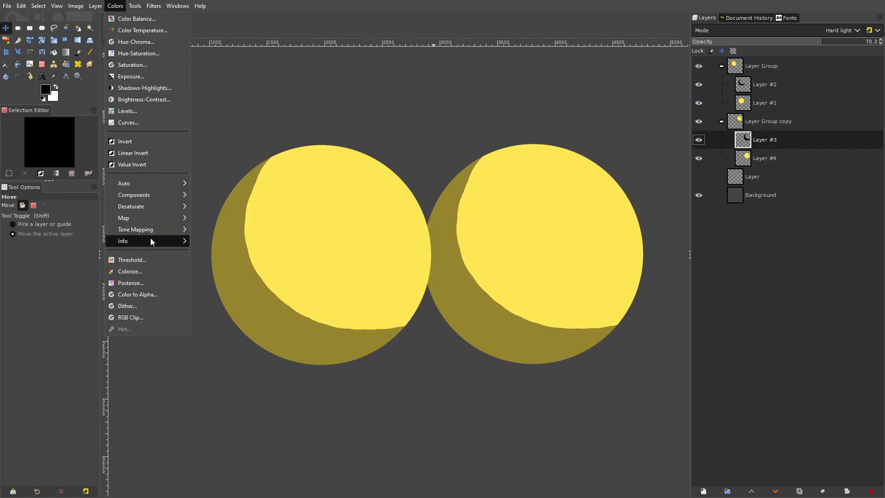
click(130, 271)
click(121, 195)
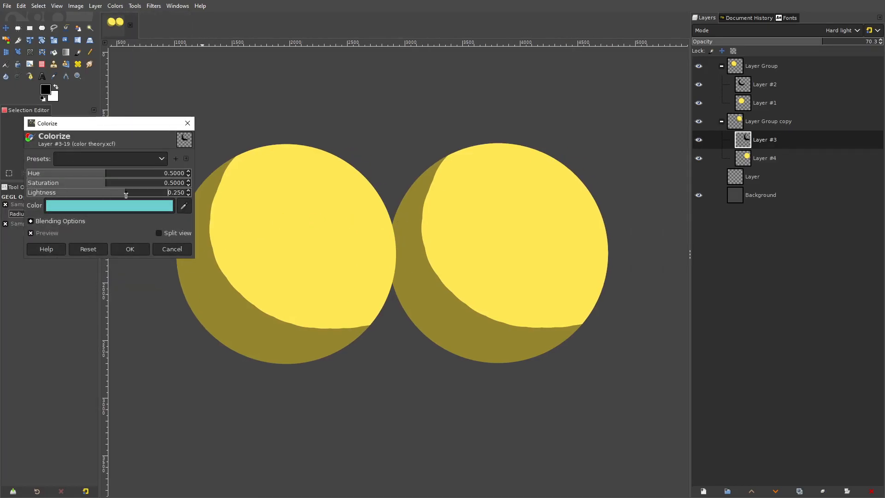
drag(92, 176, 165, 179)
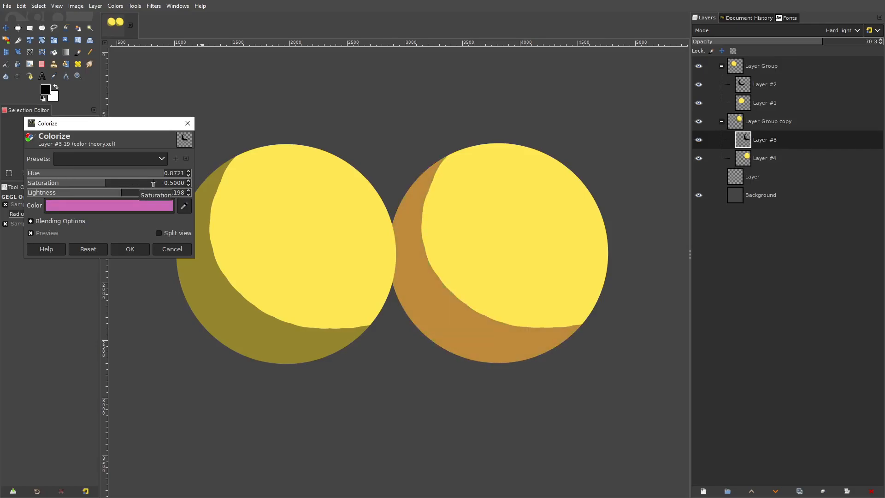
click(162, 174)
click(163, 174)
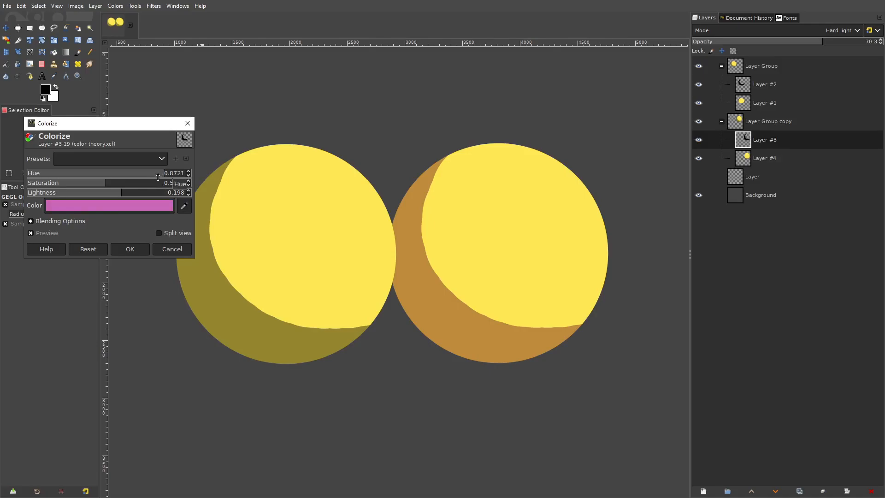
- Set the Colorize lightness to 0.256 and apply the effect to Layer #3
click(128, 193)
click(124, 194)
drag(124, 194, 126, 194)
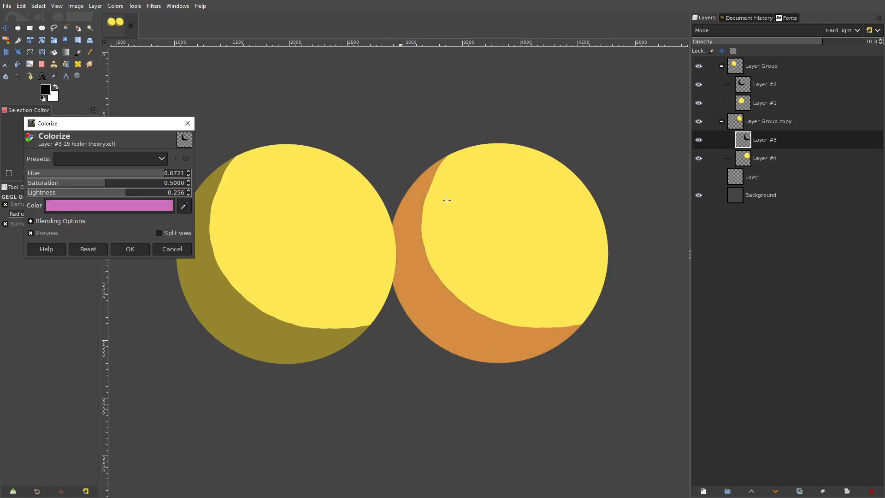
scroll(438, 199, down, 3)
scroll(446, 200, up, 1)
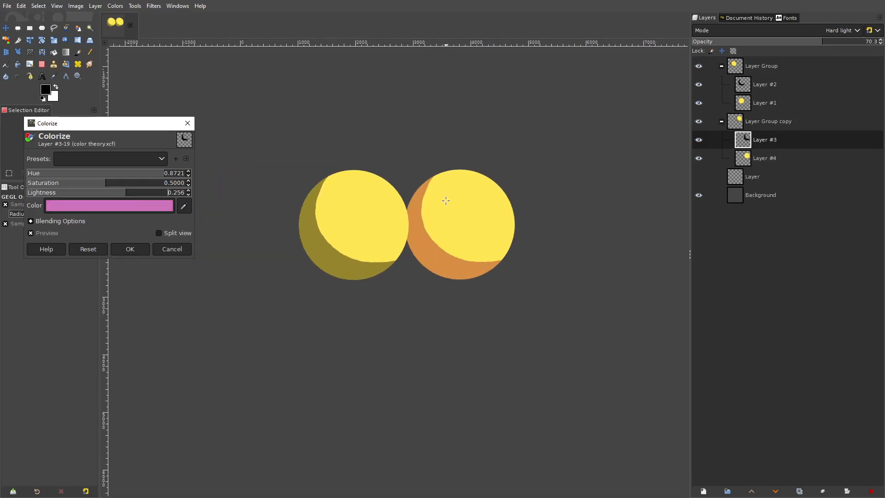
click(130, 249)
- Examine the black-based shadow and the colorized shadow up close and from afar, comparing how each tints the yellow circle
scroll(488, 214, left, 3)
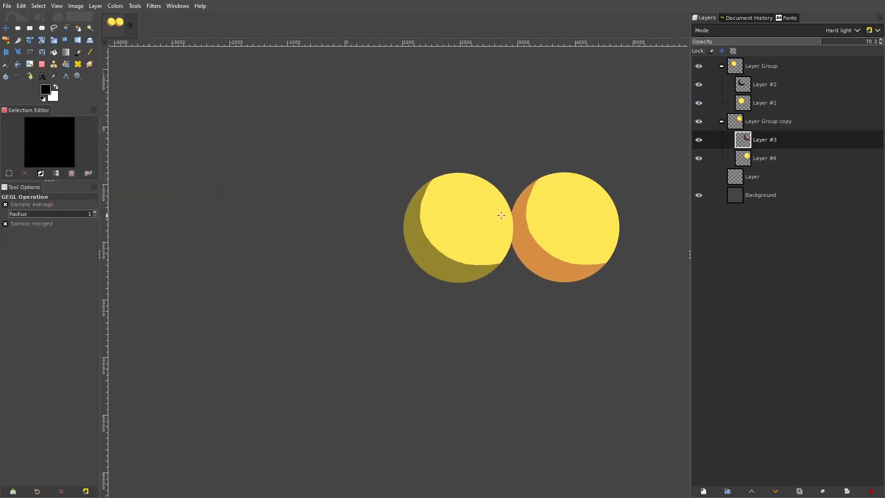
scroll(553, 203, up, 2)
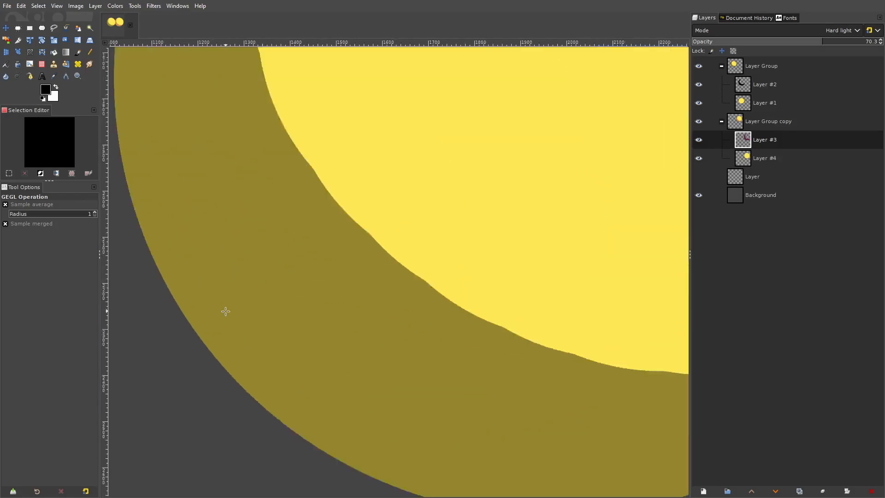
scroll(223, 310, up, 8)
scroll(348, 256, down, 6)
drag(663, 189, 353, 235)
scroll(410, 277, up, 5)
scroll(344, 290, up, 2)
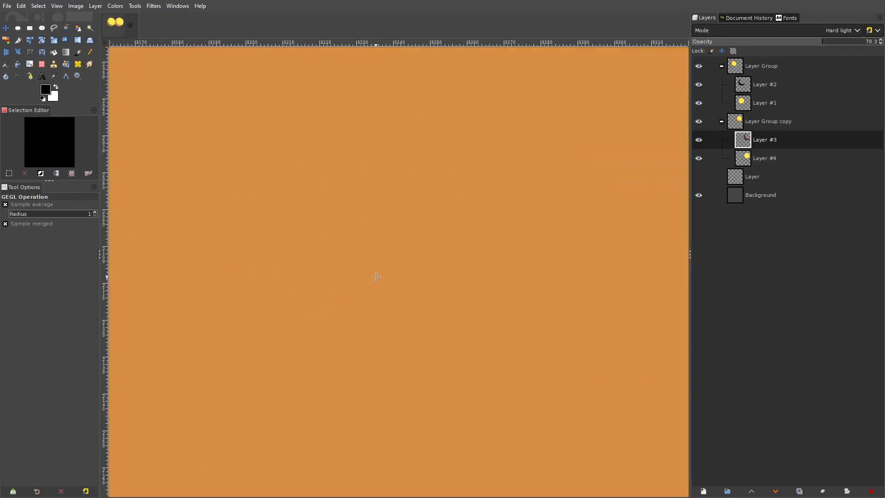
scroll(401, 259, down, 5)
drag(574, 150, 510, 106)
scroll(394, 273, up, 2)
scroll(395, 273, down, 8)
drag(409, 255, 461, 252)
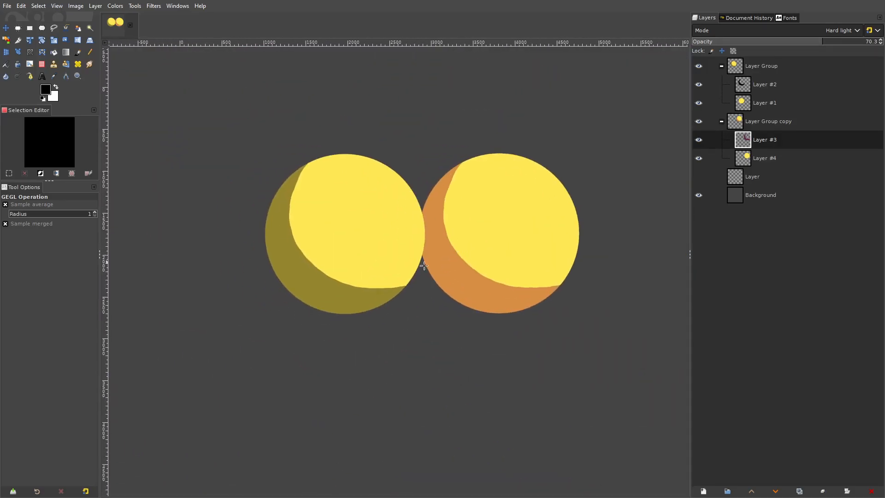
scroll(461, 280, up, 3)
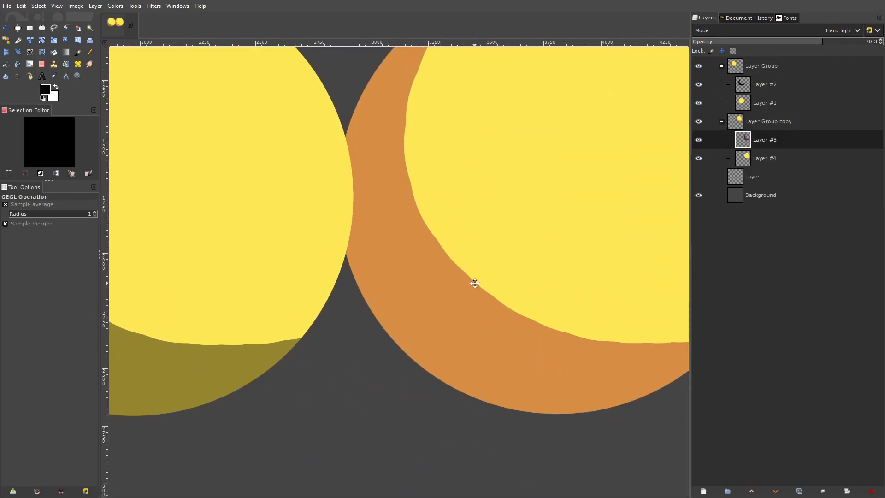
scroll(464, 272, down, 3)
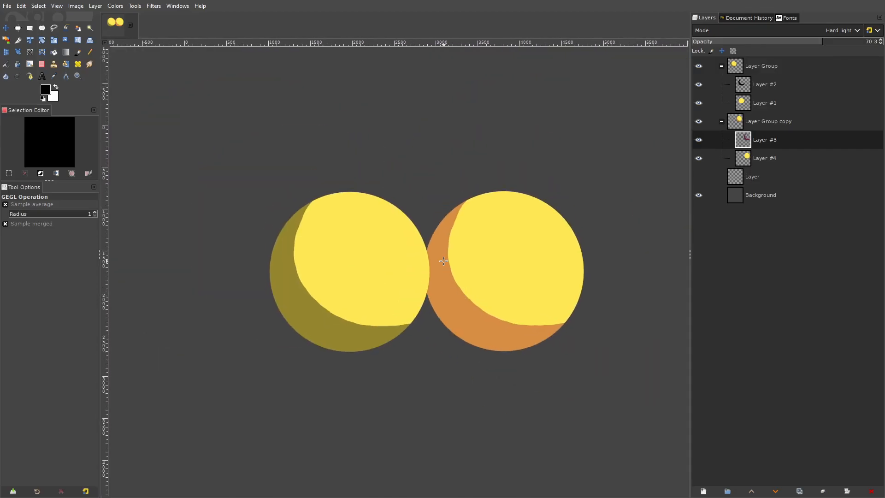
drag(288, 274, 330, 245)
scroll(467, 243, up, 2)
drag(475, 241, 406, 260)
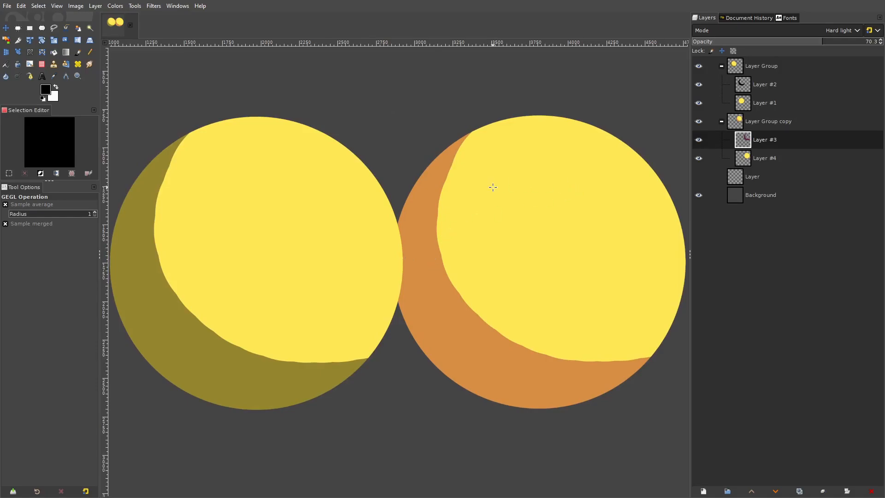
scroll(454, 197, right, 2)
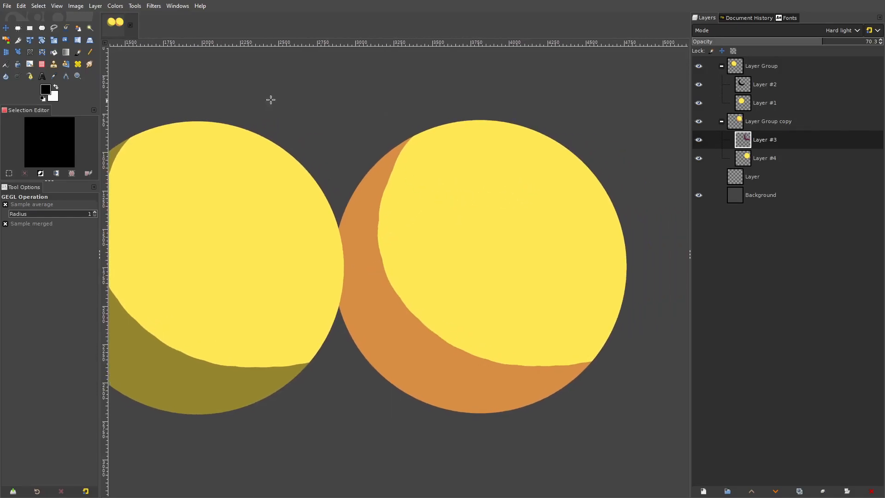
- Shift the hue of the copied circle's shadow by -93.3 with Hue-Saturation
click(115, 5)
click(131, 53)
drag(109, 276, 70, 278)
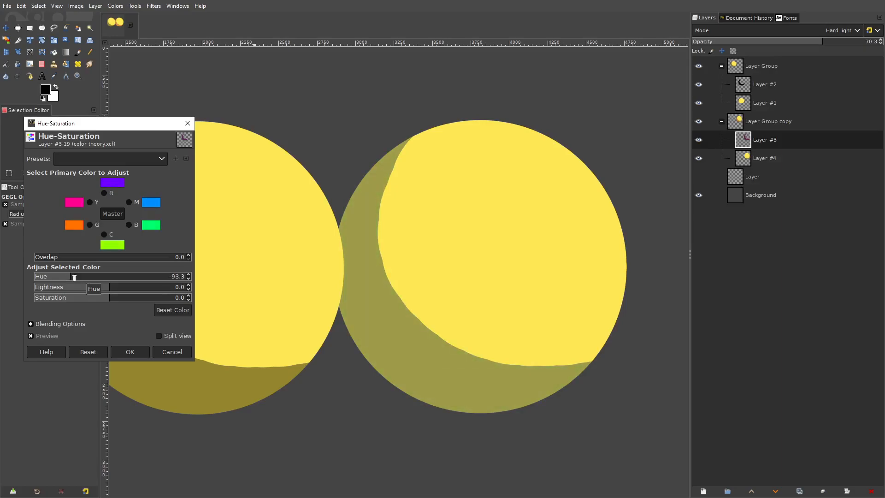
scroll(384, 266, down, 3)
scroll(308, 281, up, 1)
click(129, 351)
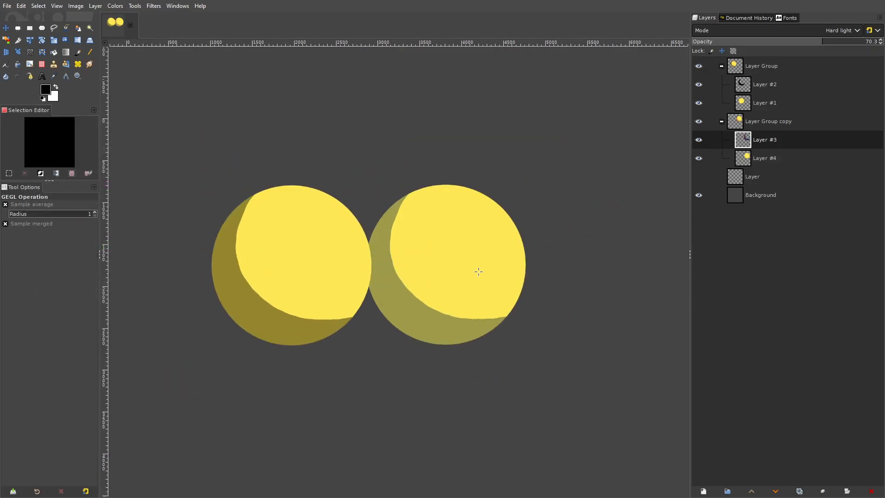
- Set Layer #3, the copied circle's shadow, to Normal mode at 100 opacity and inspect its base color
click(769, 29)
click(774, 42)
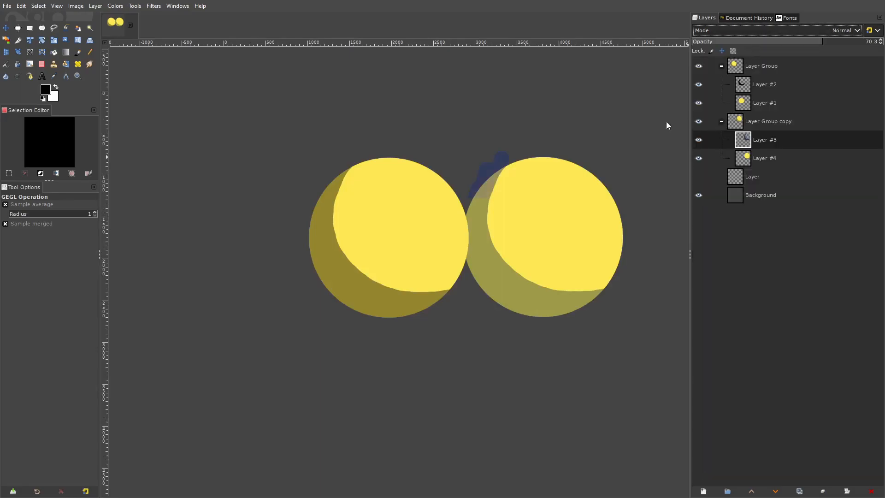
drag(869, 42, 881, 42)
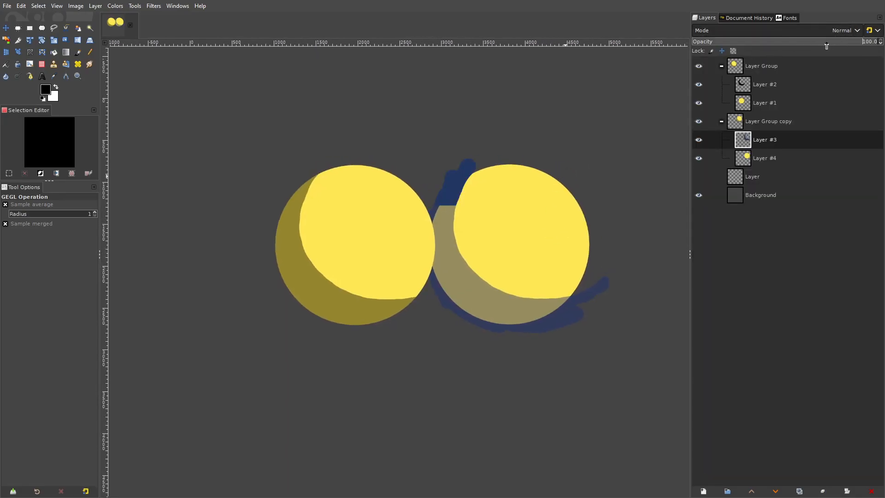
scroll(453, 275, up, 1)
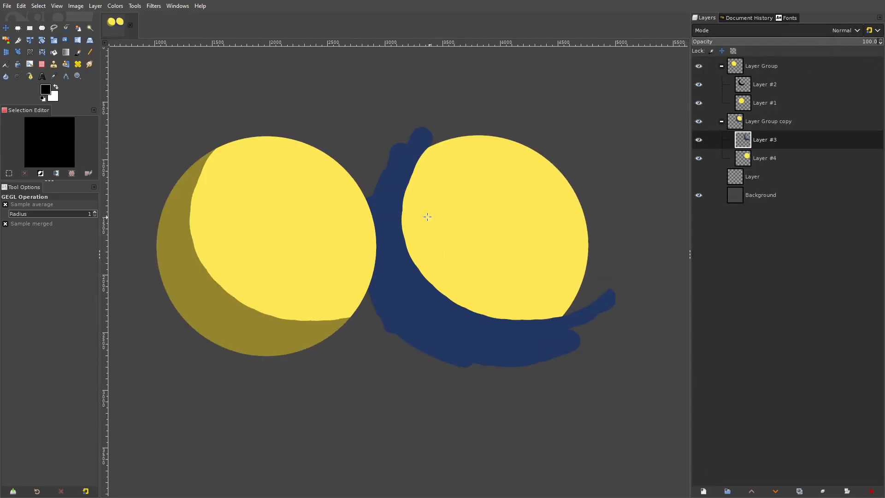
- Copy Layer #3's contents, and return the layer to Hard light mode at 69.8 opacity
click(21, 6)
click(40, 71)
key(ctrl+z)
scroll(785, 42, down, 20)
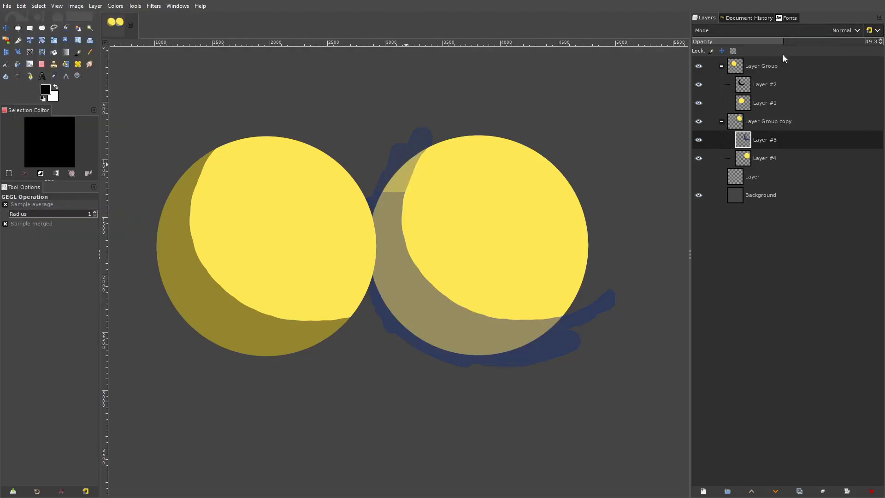
click(783, 30)
click(717, 256)
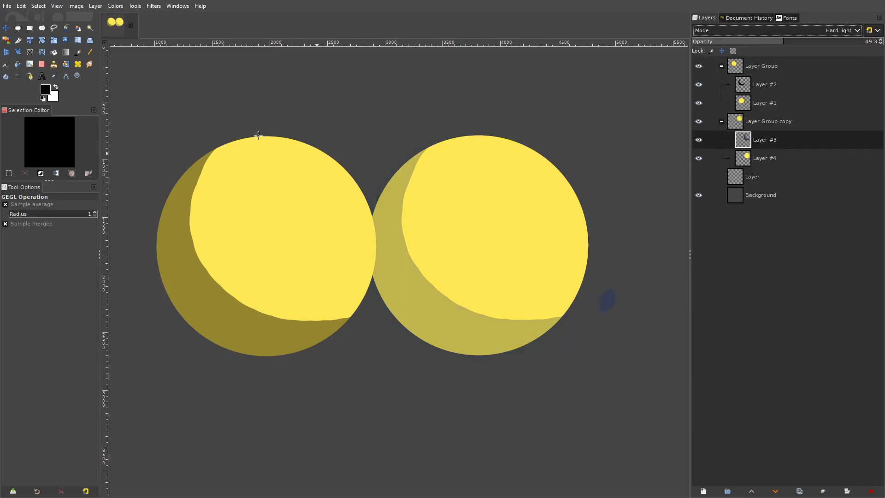
drag(784, 43, 814, 45)
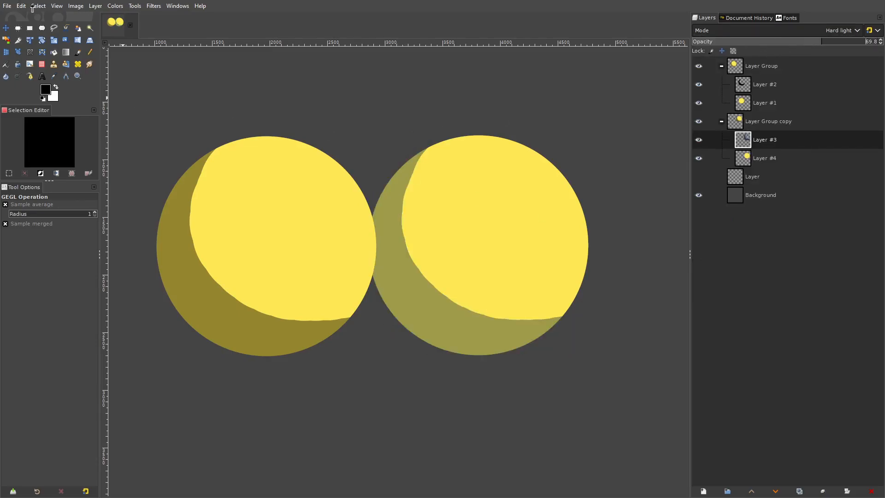
- Paste the copied blue shadow as a new layer above Layer #3
click(21, 6)
mouse_move(58, 143)
click(178, 155)
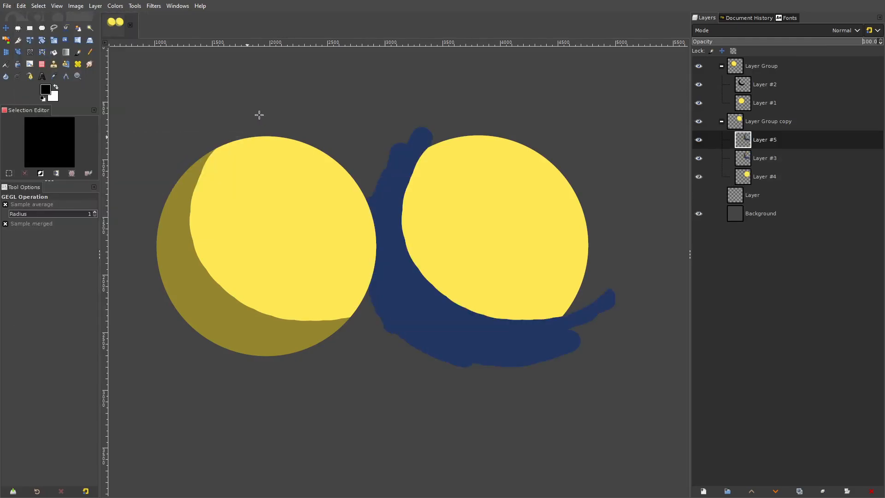
- Shift the hue of the pasted blue shadow to dark red with a color adjustment
click(115, 6)
click(131, 53)
click(154, 279)
drag(155, 283, 162, 279)
key(Return)
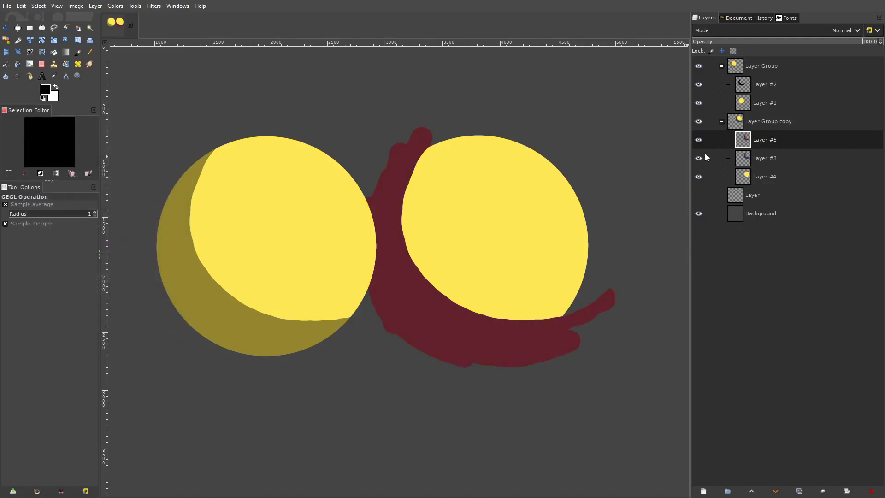
- Set the dark red shadow layer to Hard light mode at 49.0 opacity and hide Layer #3
click(765, 30)
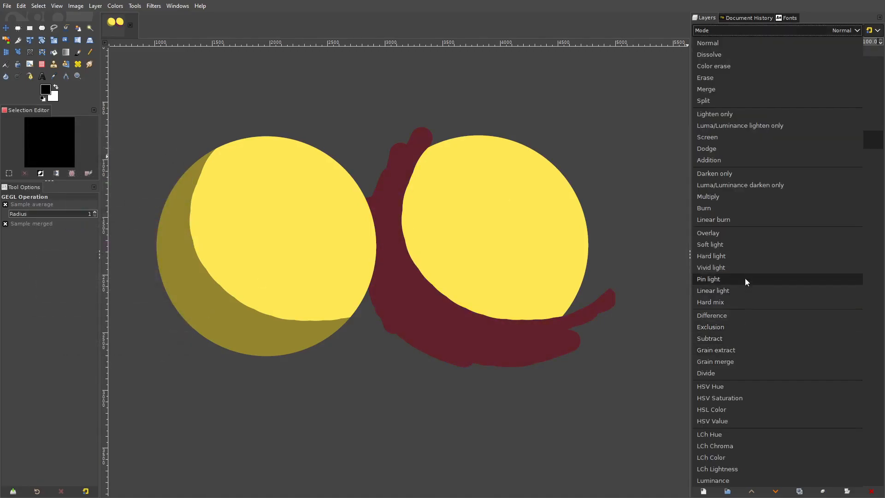
click(735, 254)
drag(789, 40, 779, 42)
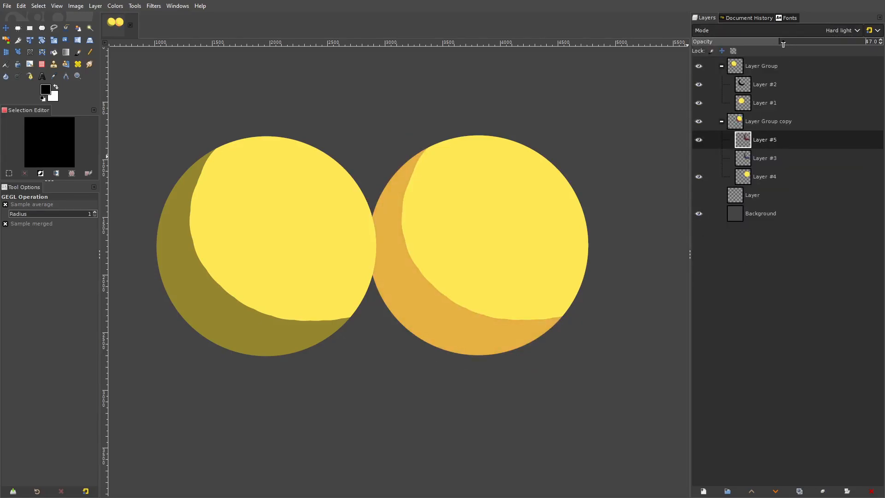
- Hide the dark red shadow on Layer #5 and show the blue shadow on Layer #3, comparing it with the black shadow
click(699, 140)
click(699, 158)
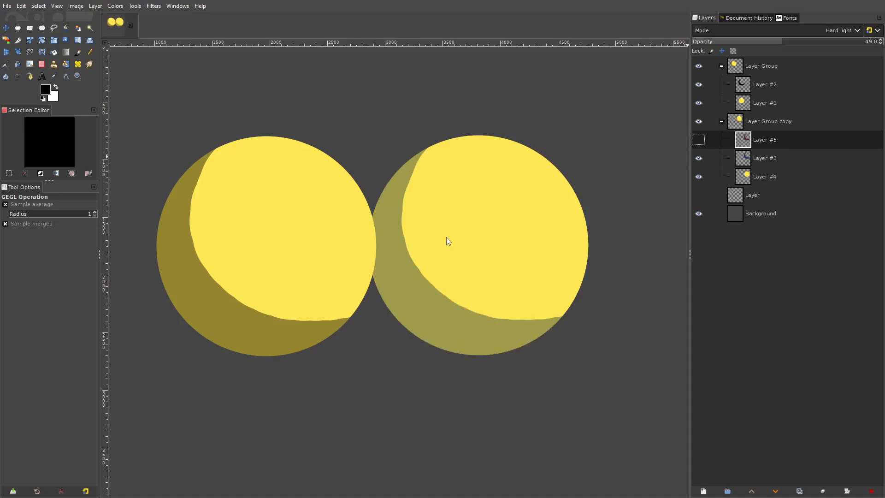
drag(446, 237, 487, 231)
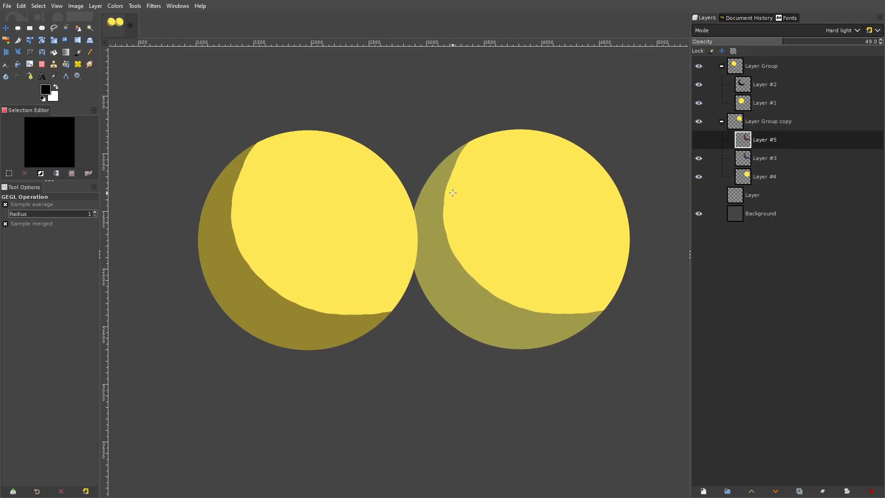
drag(536, 227, 576, 216)
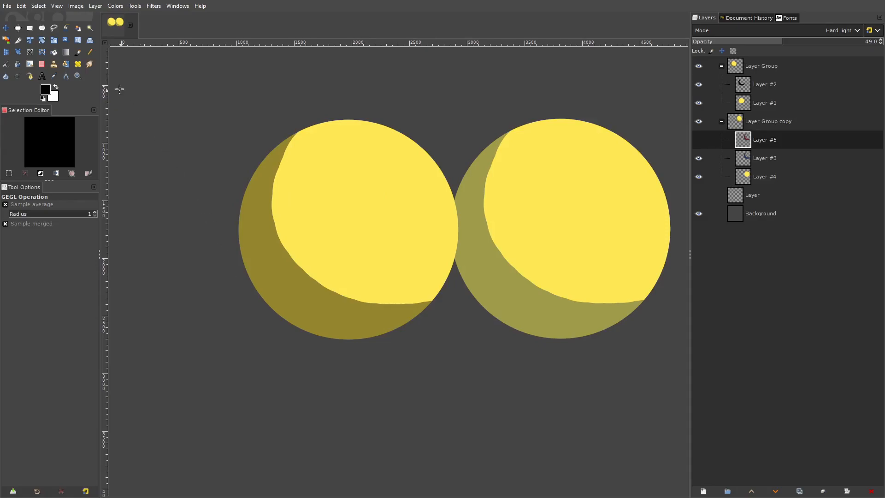
- Ready the Paintbrush with white as the foreground color and add a new transparent layer above Layer #5
click(77, 41)
click(56, 87)
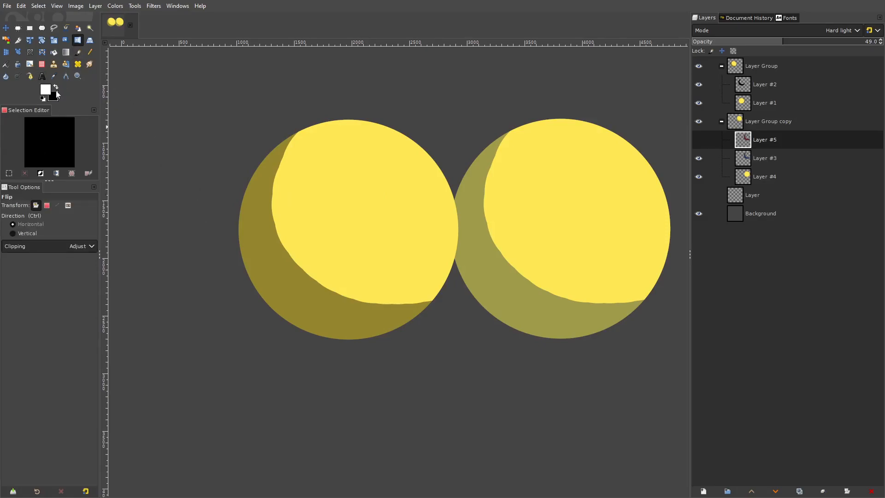
click(78, 52)
click(15, 251)
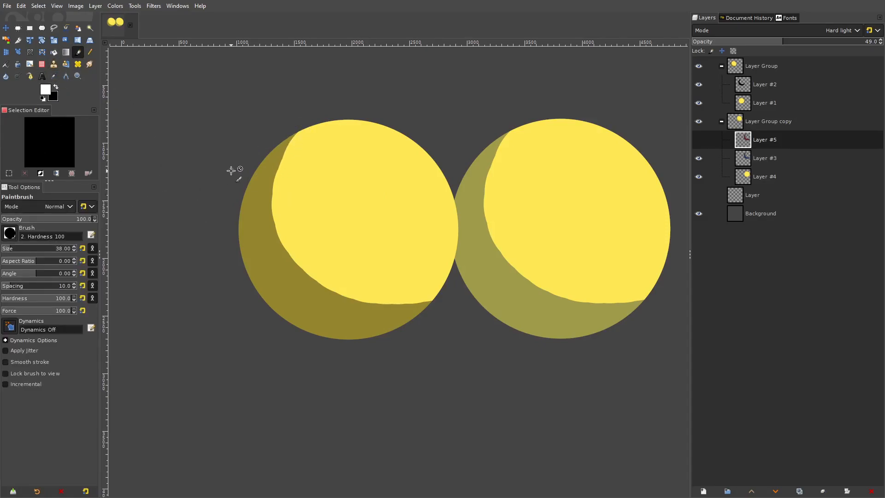
click(97, 6)
click(102, 19)
click(507, 365)
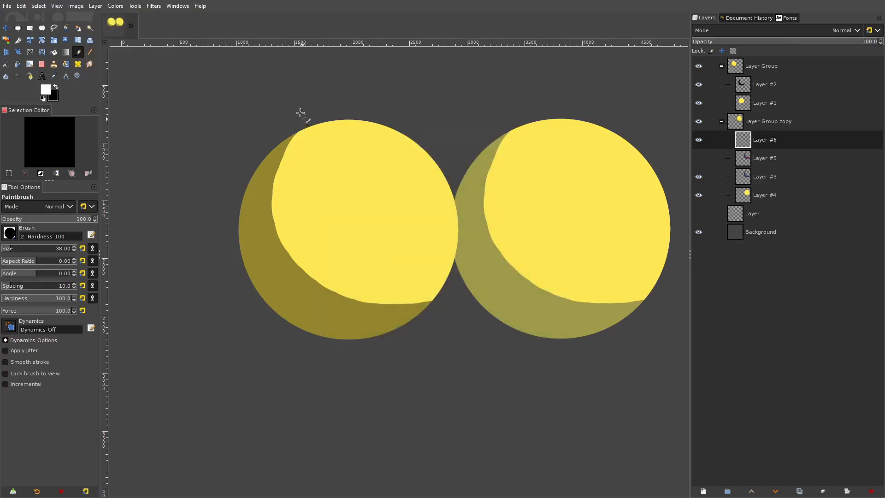
- Paint a rough white outline around the original circle's shadow and move Layer #6 to the top of the layer stack
drag(302, 113, 232, 247)
drag(282, 105, 297, 217)
drag(764, 141, 784, 60)
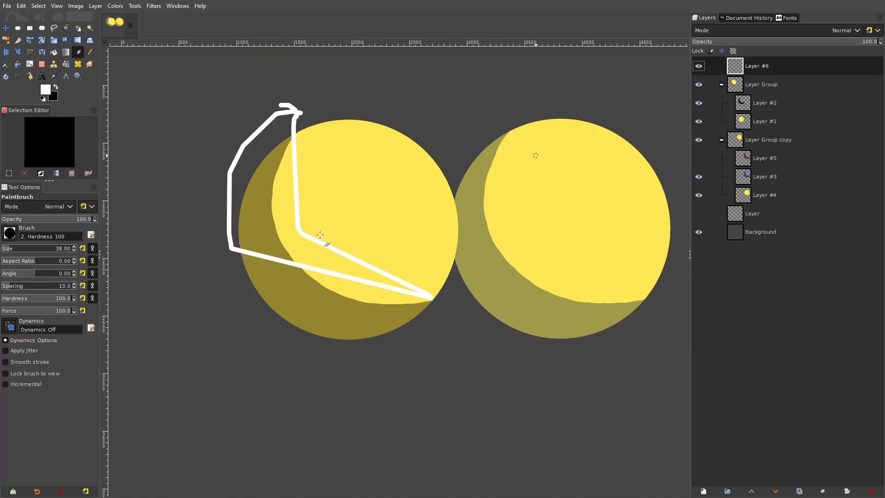
- Clear the white outline from Layer #6, then try a short stroke beside the copied circle's shadow and undo it
key(Delete)
mouse_move(508, 126)
mouse_down()
mouse_move(450, 172)
mouse_move(462, 312)
mouse_move(654, 333)
mouse_move(497, 166)
mouse_move(488, 116)
mouse_up()
key(ctrl+z)
drag(452, 215, 427, 233)
scroll(470, 233, down, 2)
scroll(456, 228, up, 2)
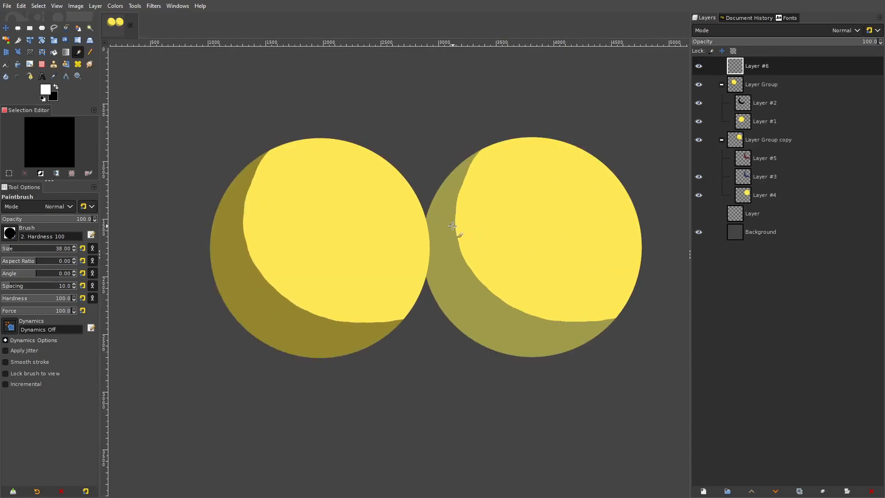